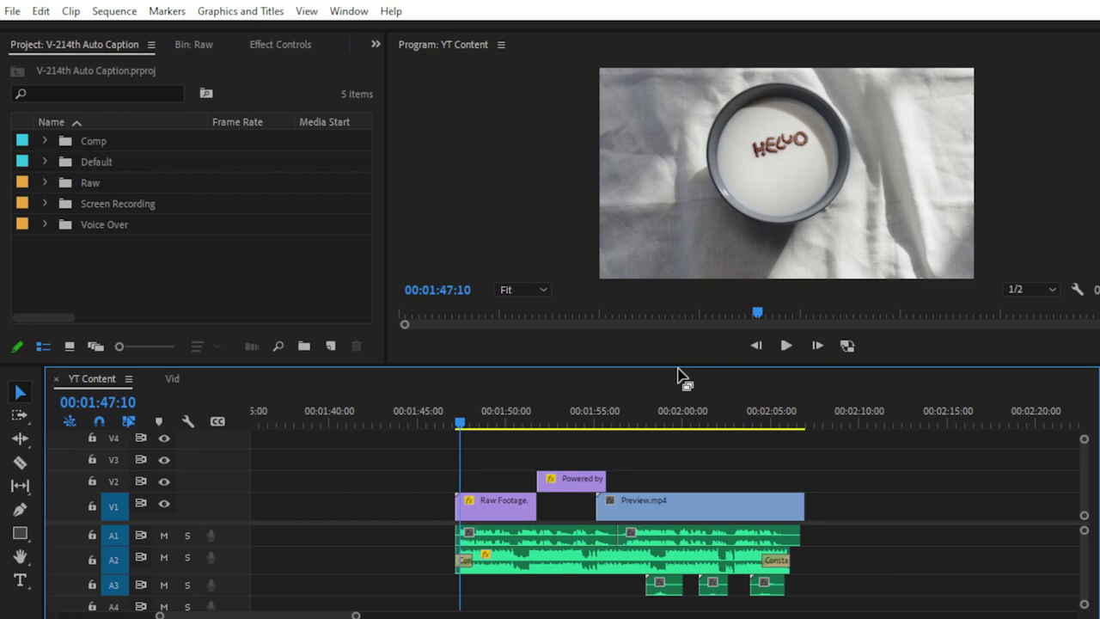
Step: Play the sequence, stop it, and jump back to the start of the clip
key("space")
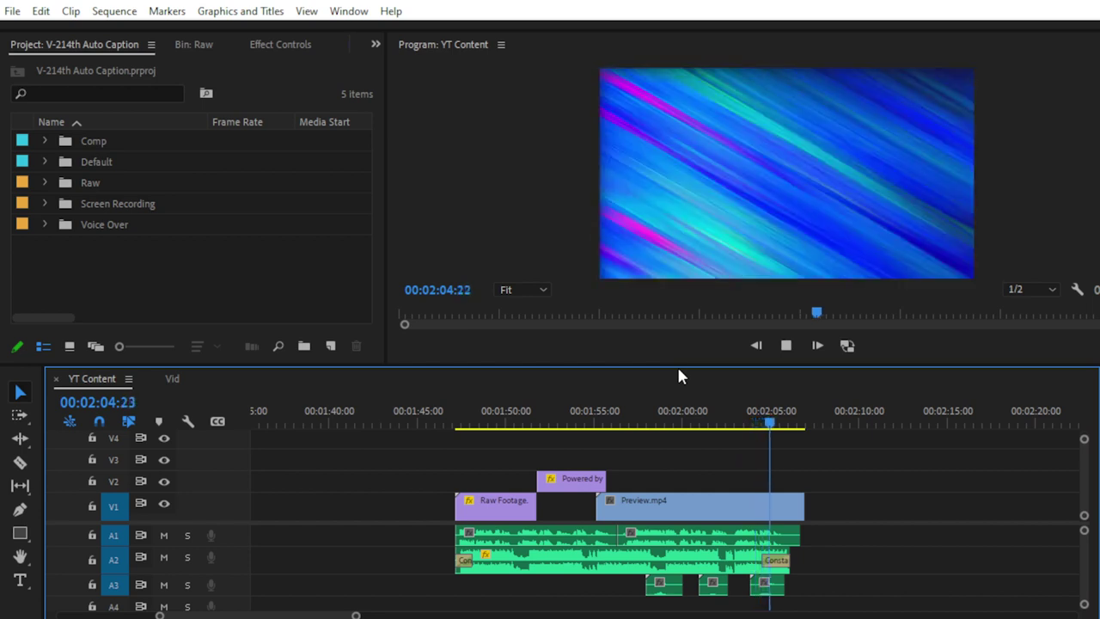
key("space")
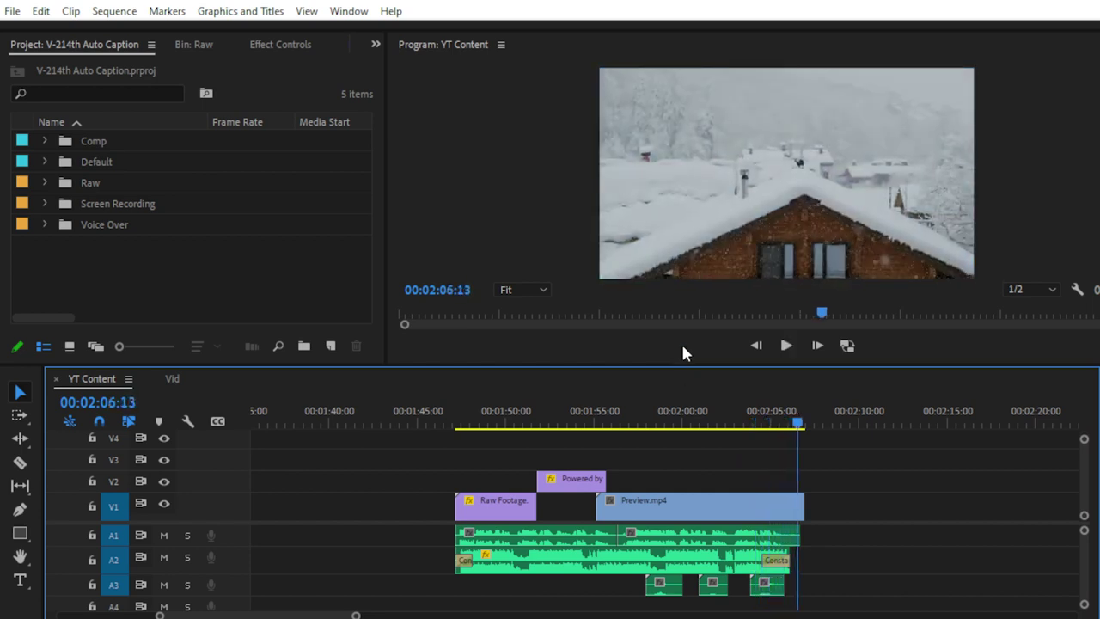
left_click(456, 423)
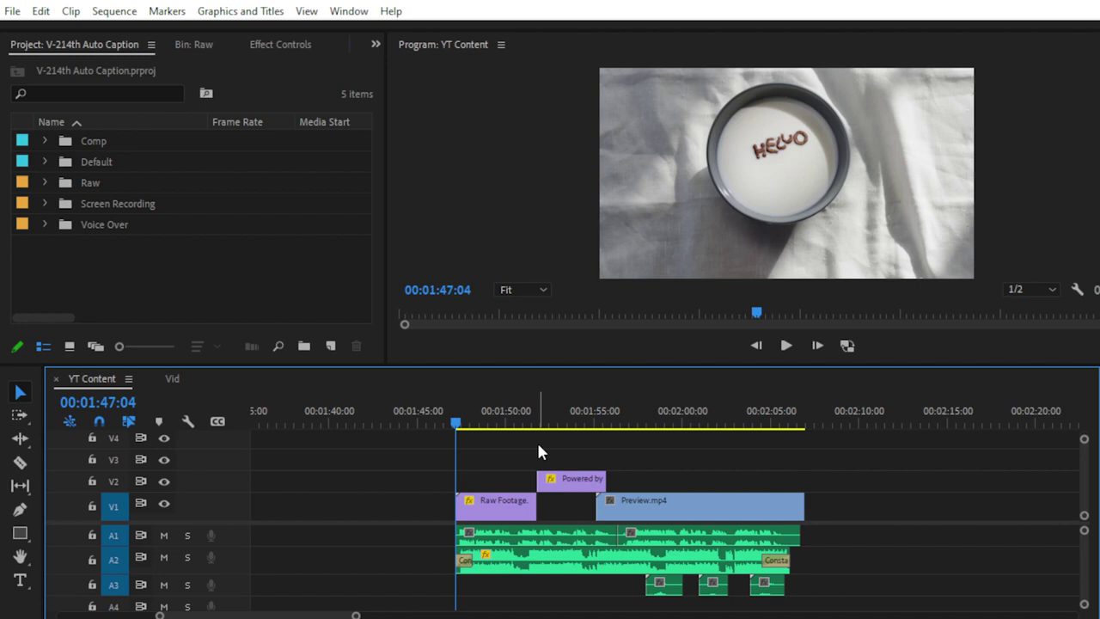
Step: Open the Text panel from the Window menu and reposition its floating window
left_click(368, 11)
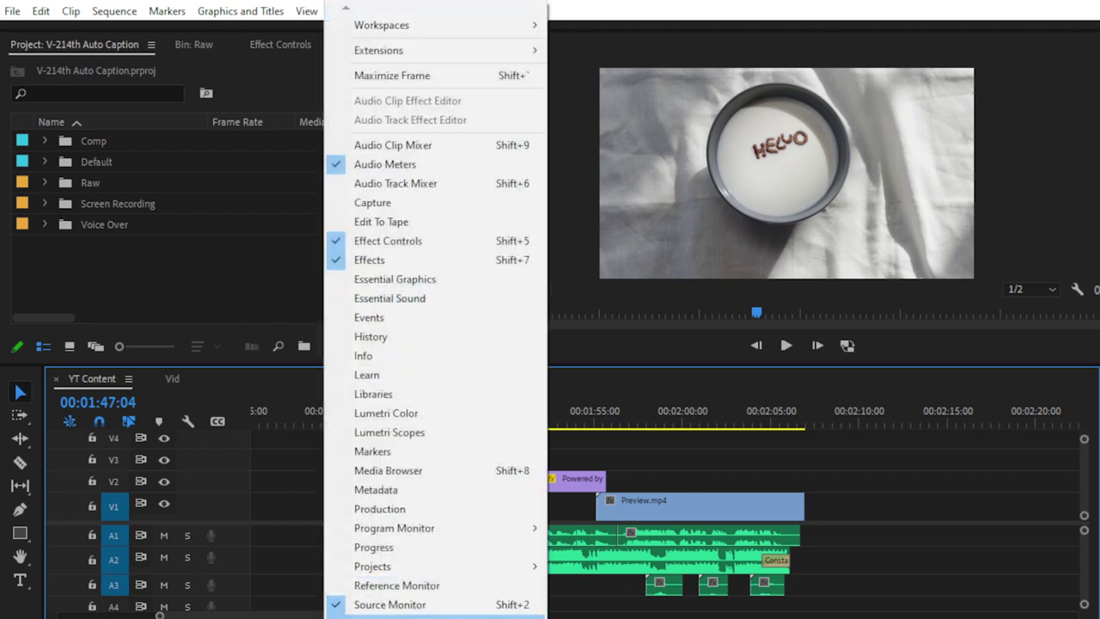
scroll(434, 559, "down", 5)
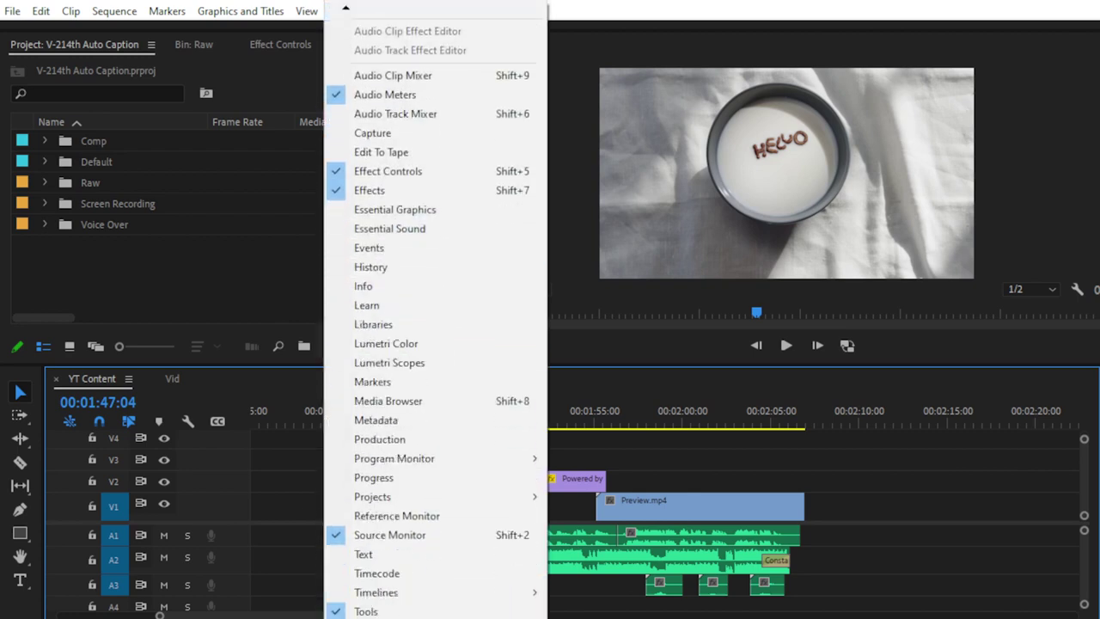
left_click(366, 529)
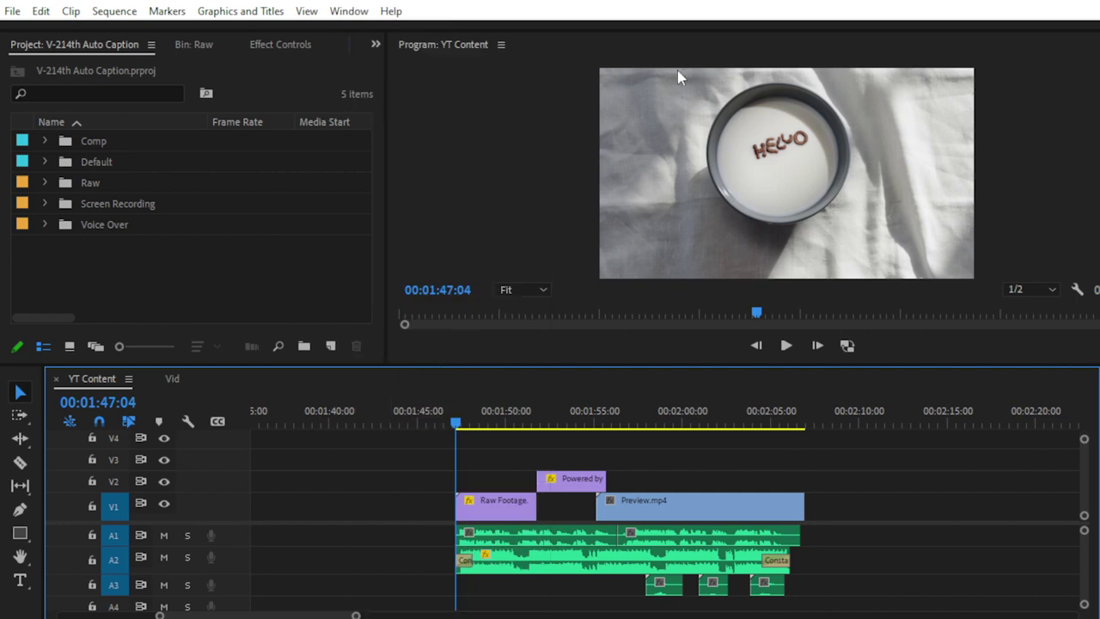
left_click_drag(641, 69, 548, 69)
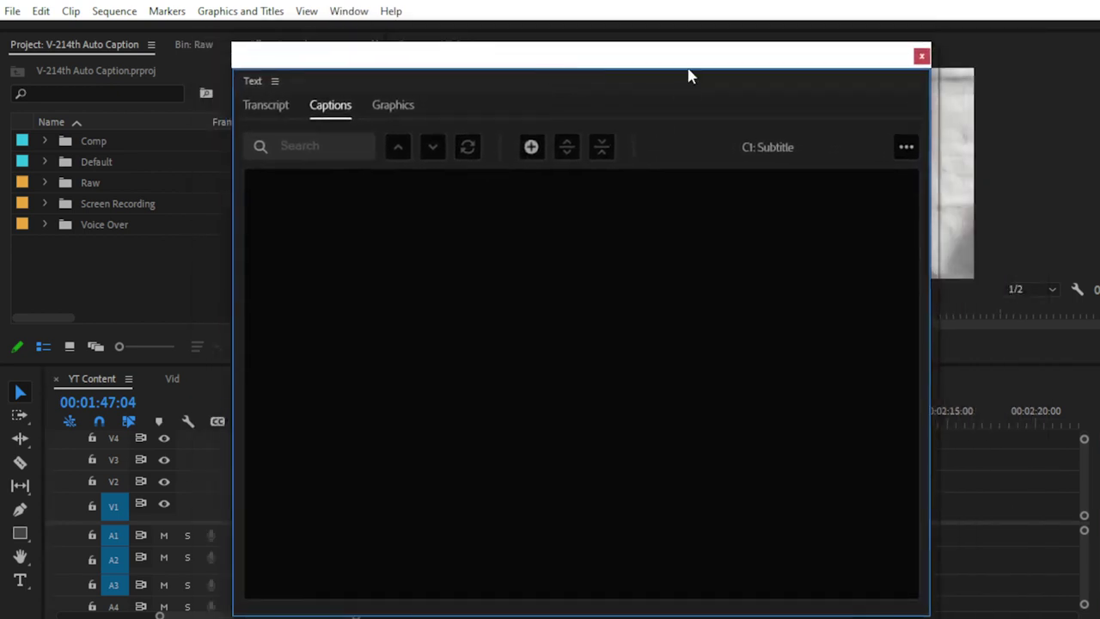
Step: Switch between the Text panel's Transcript, Captions and Graphics tabs, ending on Transcript
left_click(265, 110)
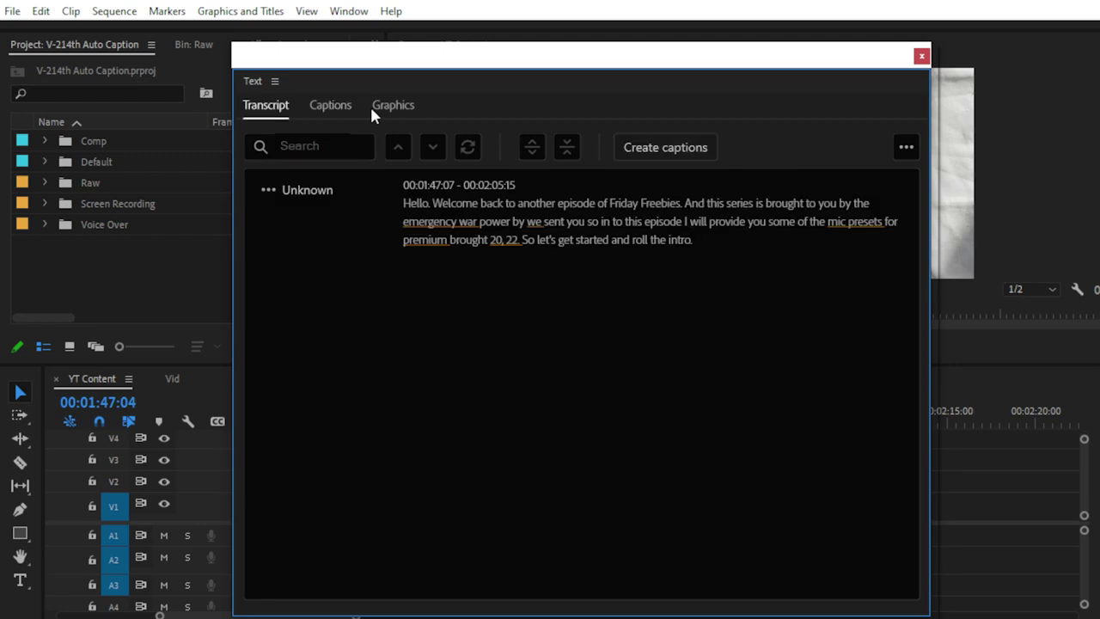
left_click(335, 110)
left_click(400, 110)
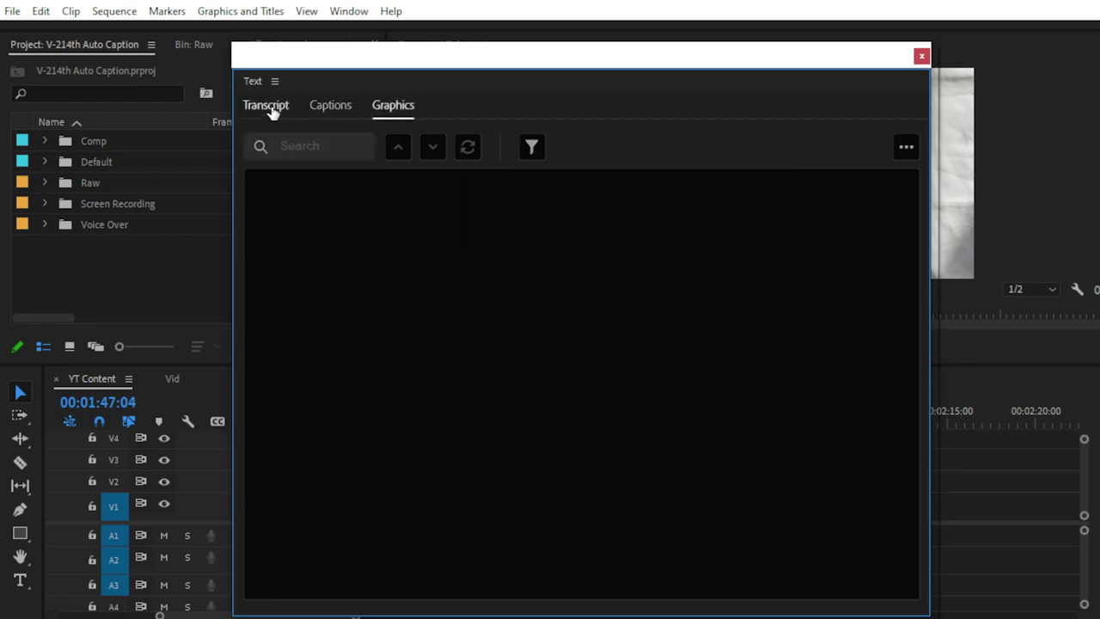
left_click(268, 109)
Step: Delete all of the transcript text, starting from the word 'will'
double_click(695, 225)
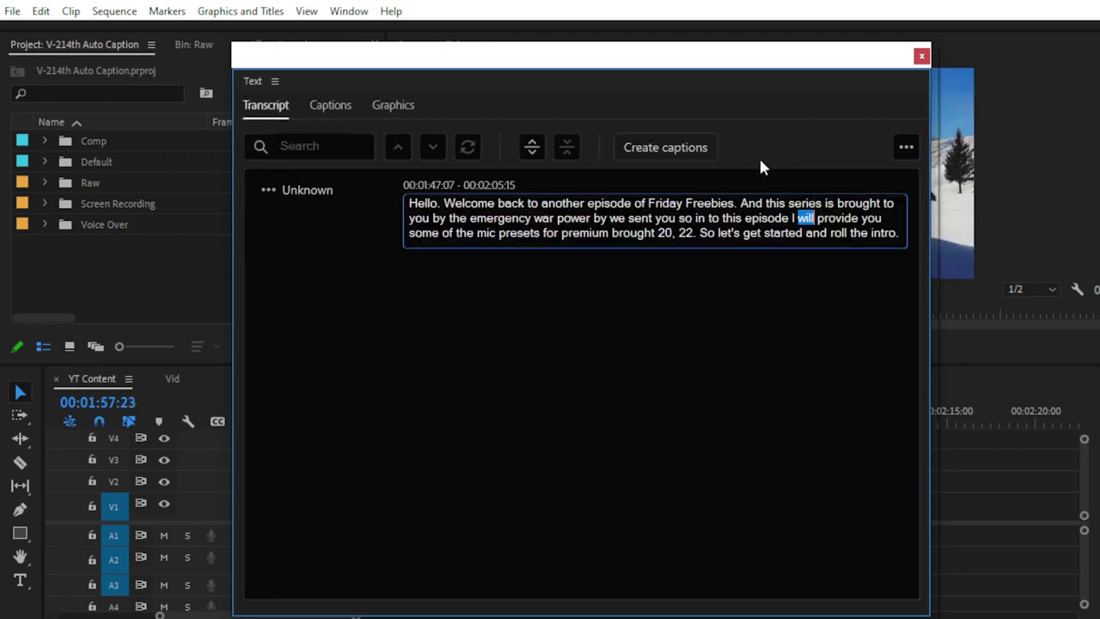
key("BackSpace")
key("BackSpace")
key("BackSpace")
key("BackSpace")
key("BackSpace")
key("BackSpace")
key("BackSpace")
key("BackSpace")
key("BackSpace")
key("BackSpace")
key("BackSpace")
key("BackSpace")
key("BackSpace")
key("BackSpace")
key("BackSpace")
key("BackSpace")
key("BackSpace")
key("BackSpace")
key("BackSpace")
key("BackSpace")
key("BackSpace")
key("BackSpace")
key("BackSpace")
key("BackSpace")
key("BackSpace")
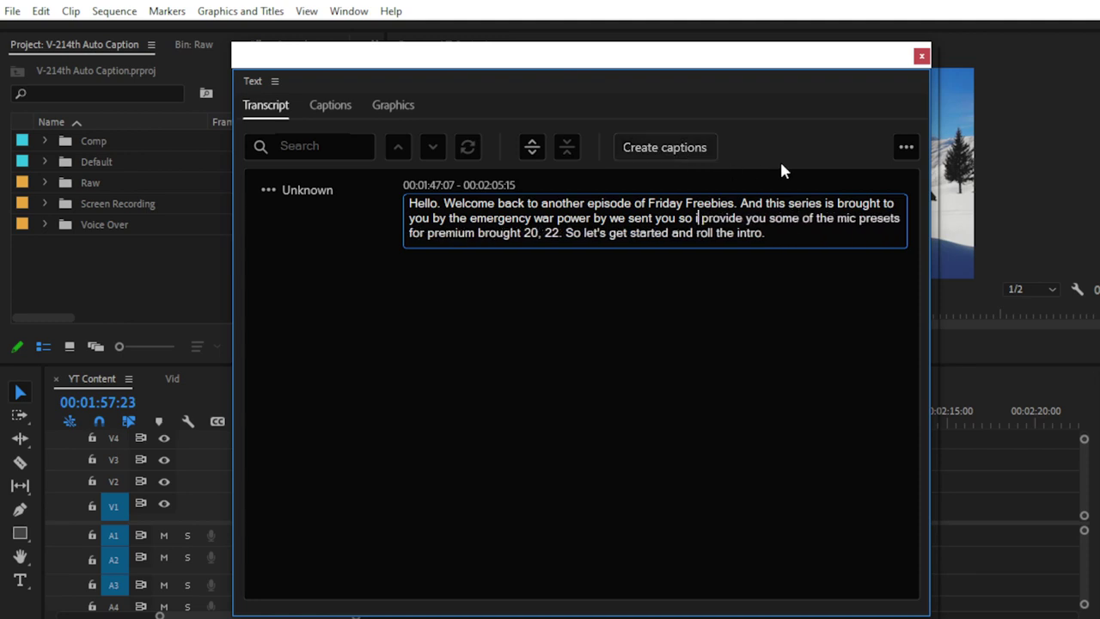
key("BackSpace")
key("BackSpace")
key("BackSpace")
key("BackSpace")
key("BackSpace")
key("BackSpace")
key("BackSpace")
key("BackSpace")
key("BackSpace")
key("BackSpace")
key("BackSpace")
key("BackSpace")
key("BackSpace")
key("BackSpace")
key("BackSpace")
key("BackSpace")
key("BackSpace")
key("BackSpace")
key("BackSpace")
key("BackSpace")
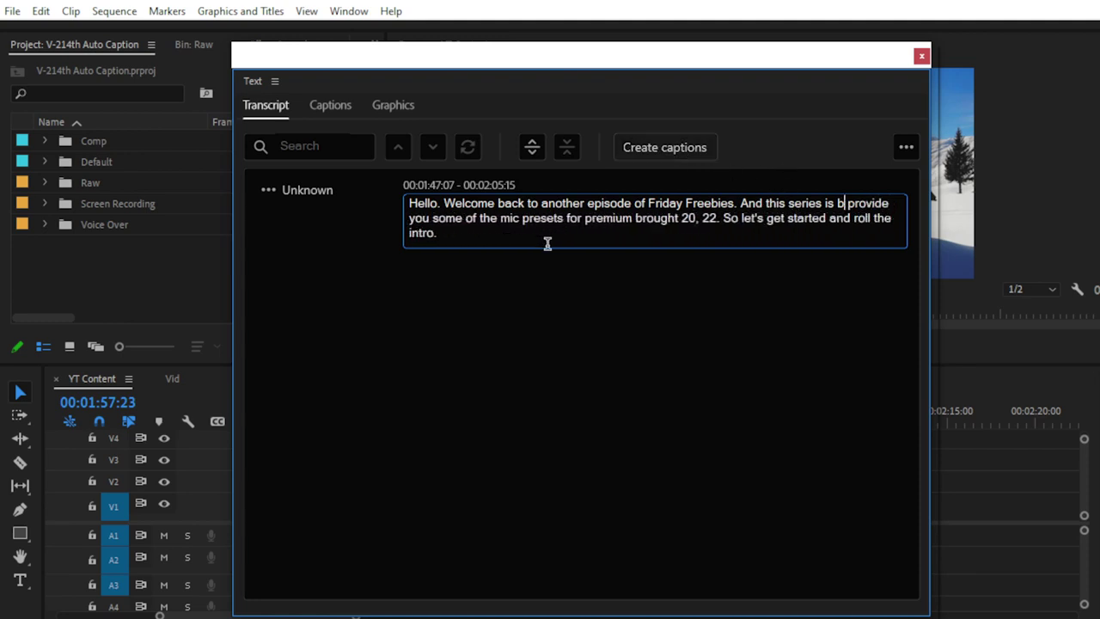
left_click_drag(899, 217, 389, 203)
key("BackSpace")
left_click(473, 288)
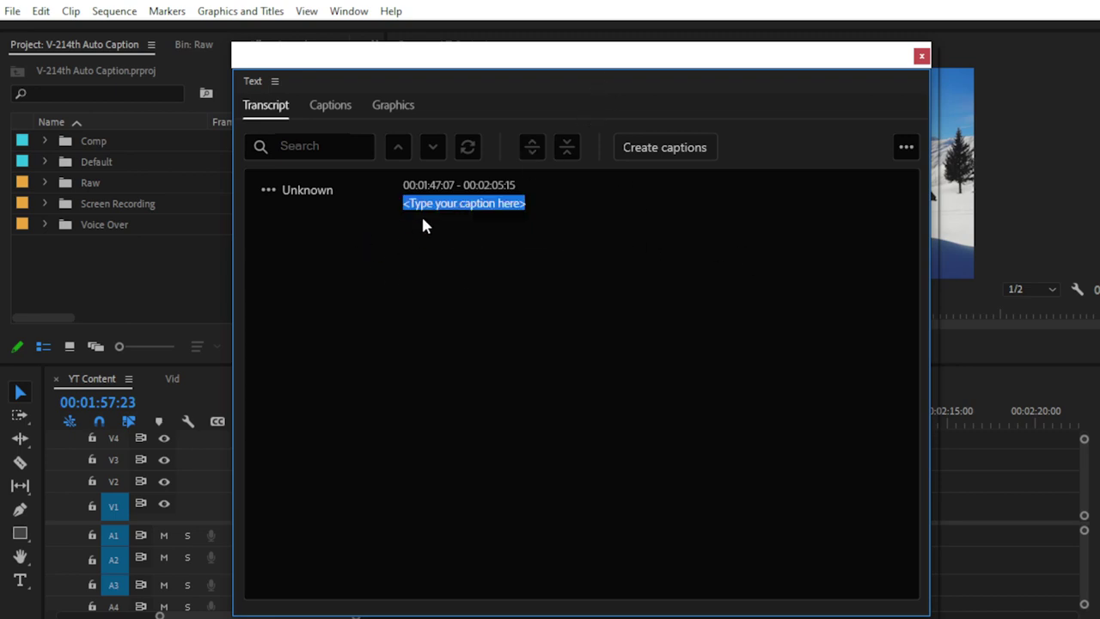
Step: Clear the text of the remaining placeholder caption and close its edit box
left_click(447, 203)
left_click(478, 264)
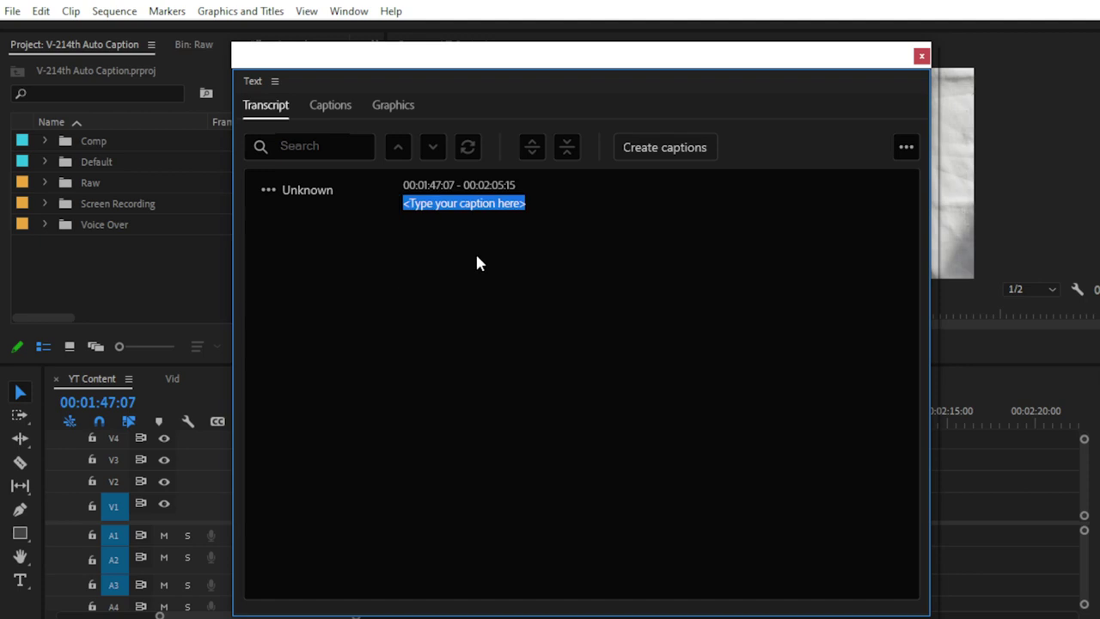
left_click(490, 209)
left_click(574, 206)
left_click(551, 277)
Step: Open the ... options menu at the top right of the Transcript tab
left_click(907, 148)
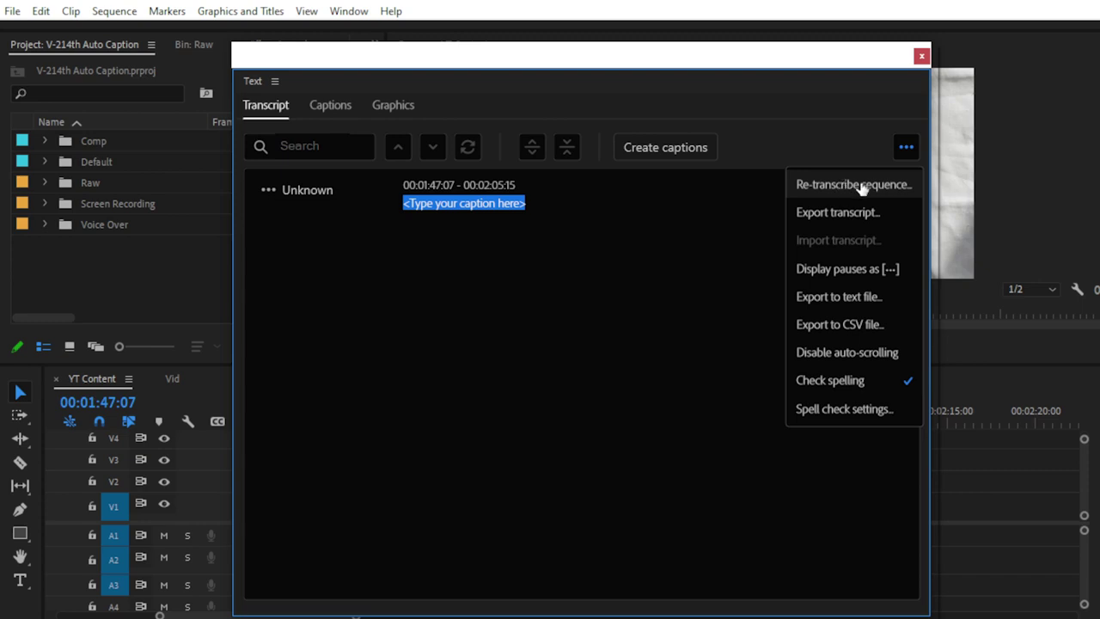
Step: Choose Re-transcribe sequence, set the audio track to Audio 1, and keep English as the language
left_click(861, 185)
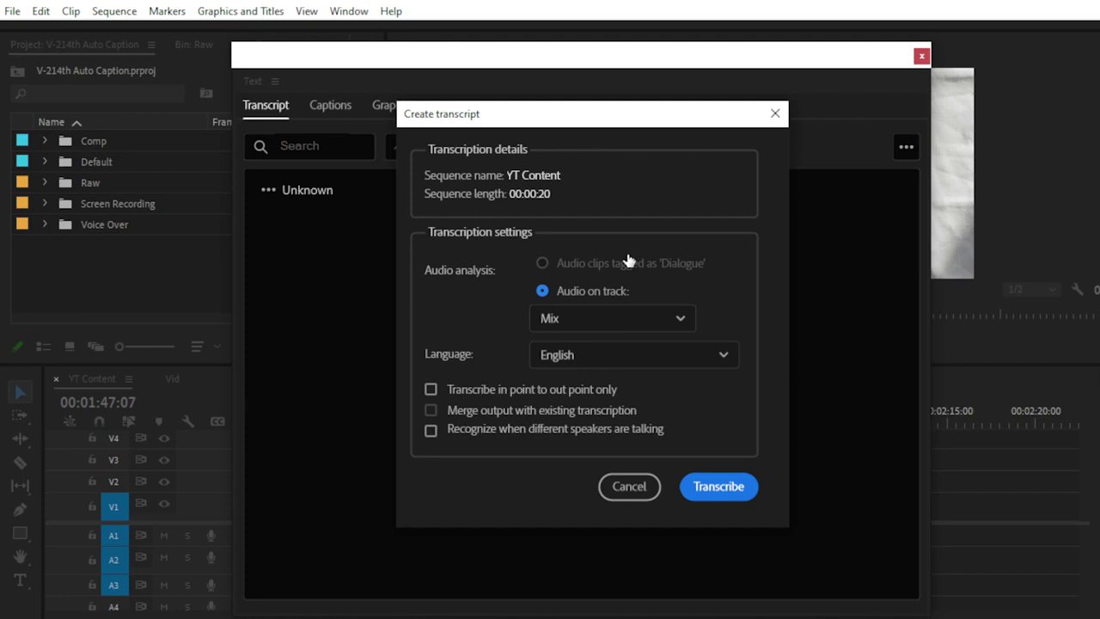
left_click(612, 322)
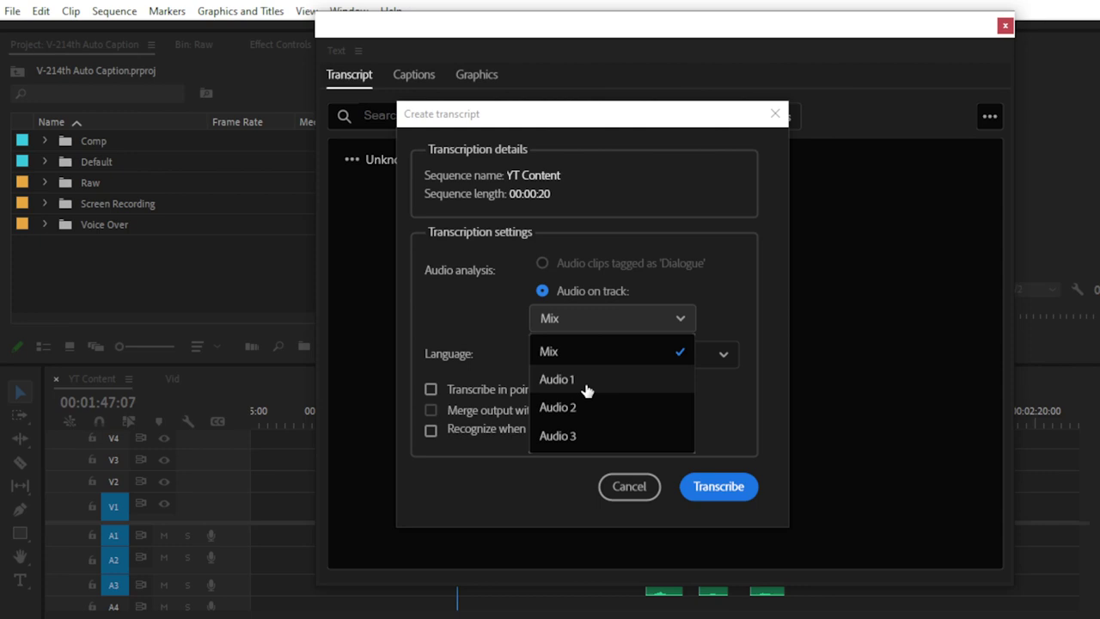
left_click(556, 380)
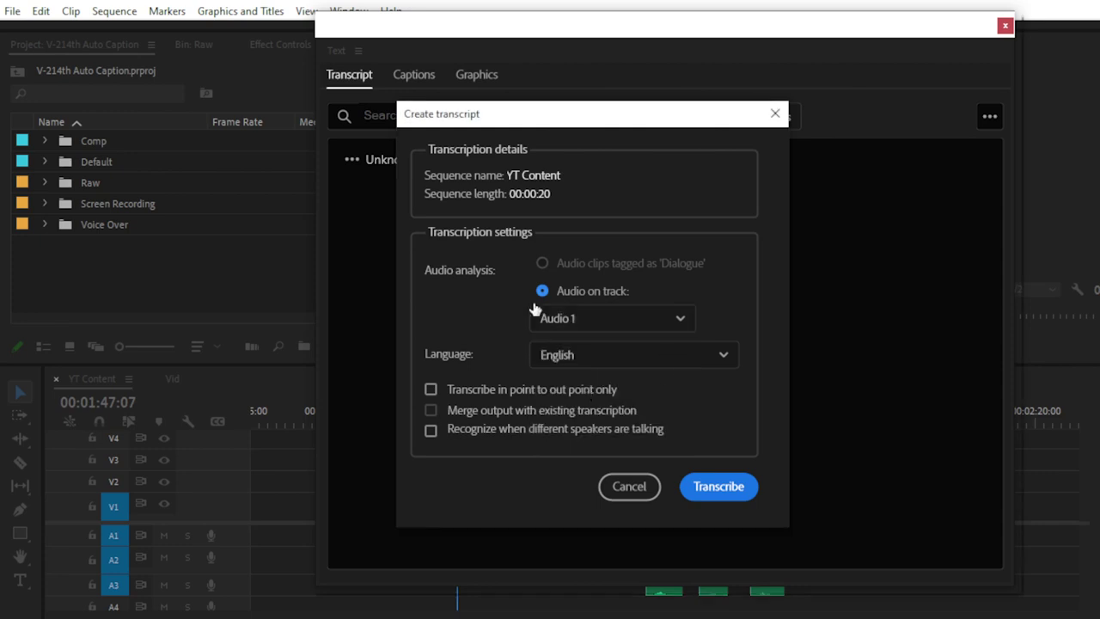
left_click(573, 361)
scroll(614, 438, "down", 3)
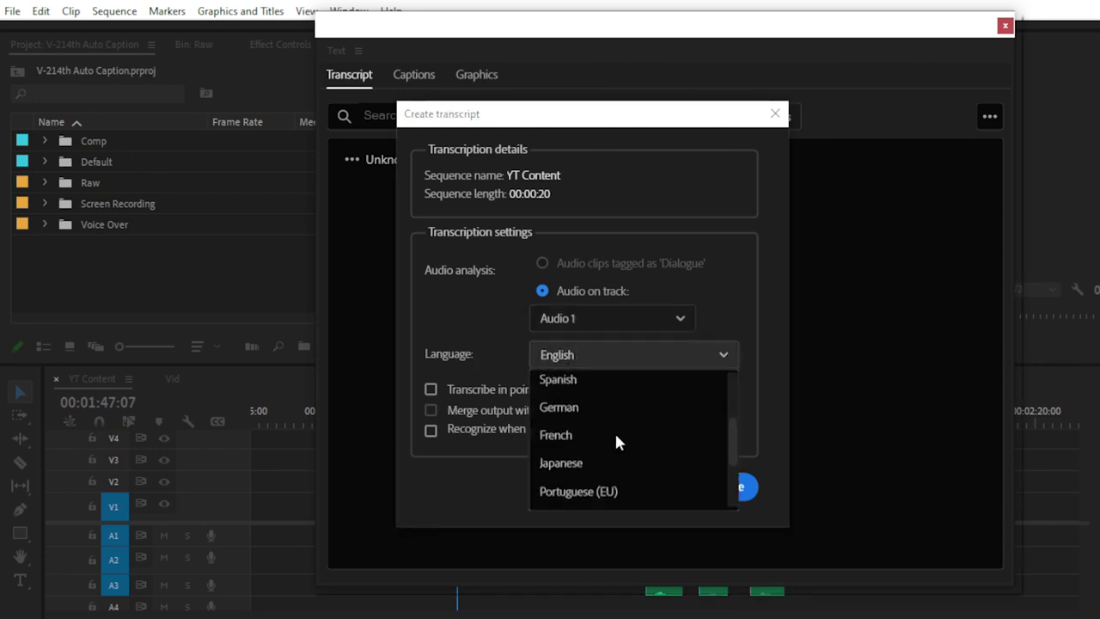
scroll(612, 442, "down", 3)
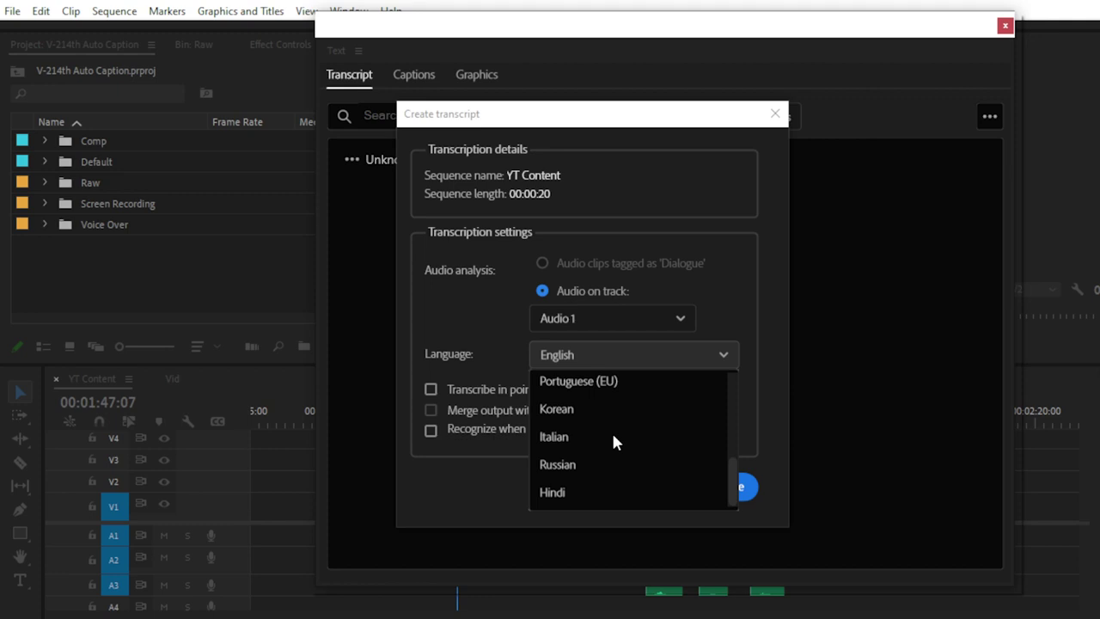
scroll(602, 438, "up", 6)
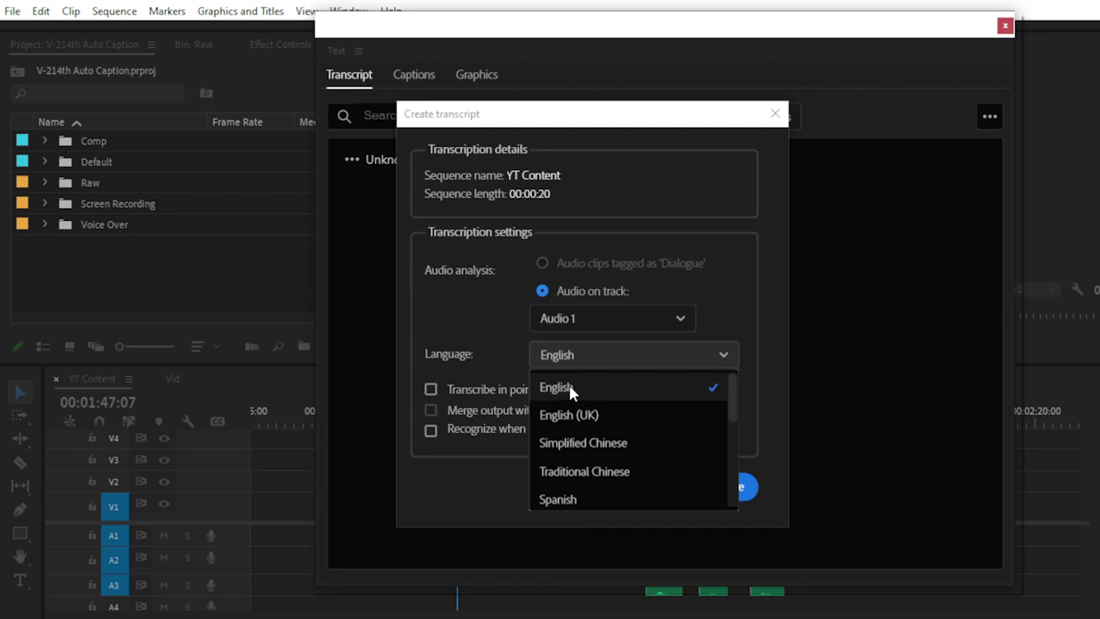
left_click(589, 383)
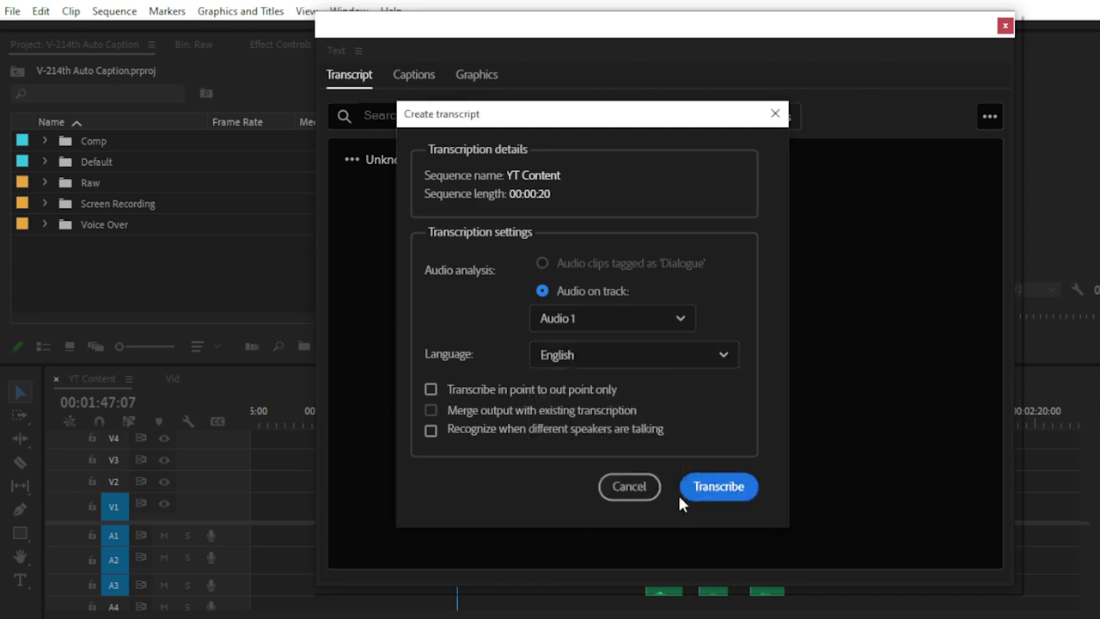
Step: Transcribe the sequence, then move the Text panel down and narrow it beside the program monitor
left_click(729, 488)
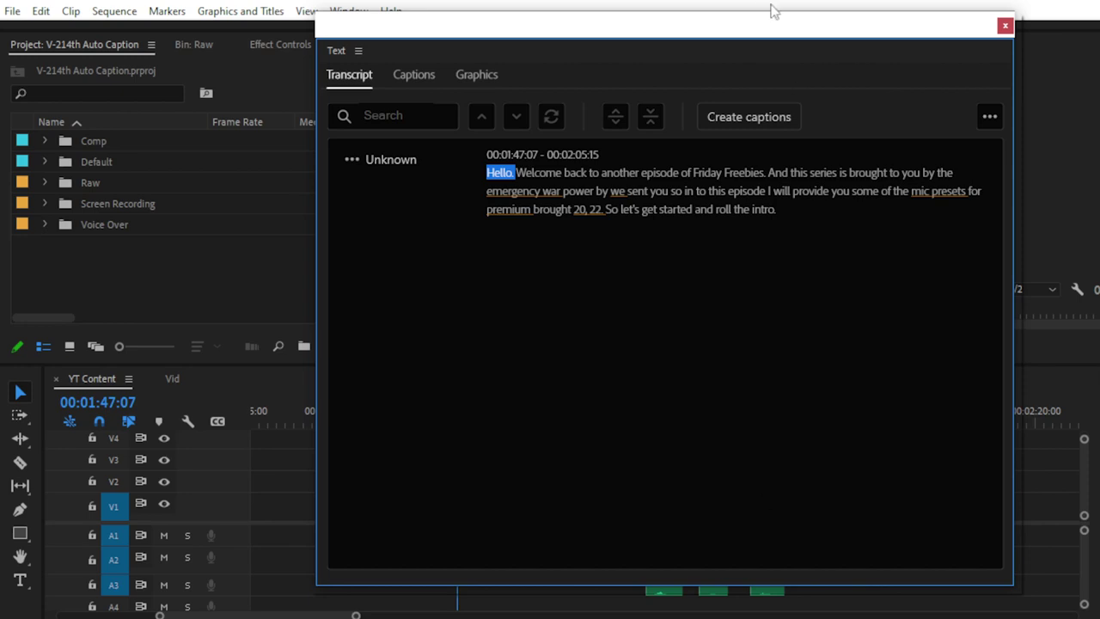
left_click_drag(695, 29, 450, 273)
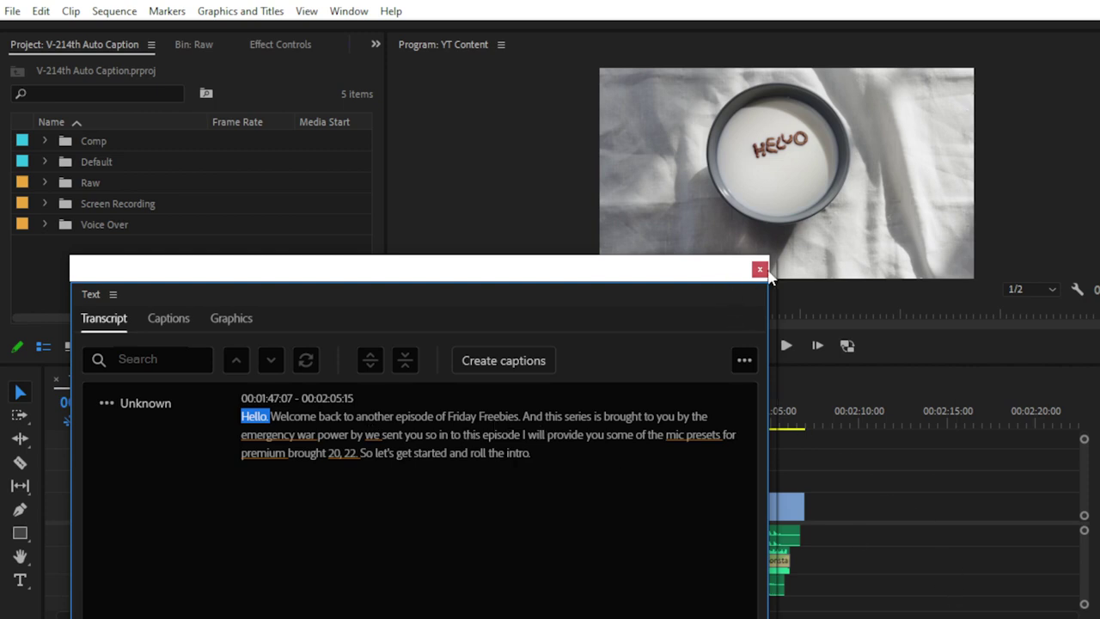
left_click_drag(767, 256, 392, 87)
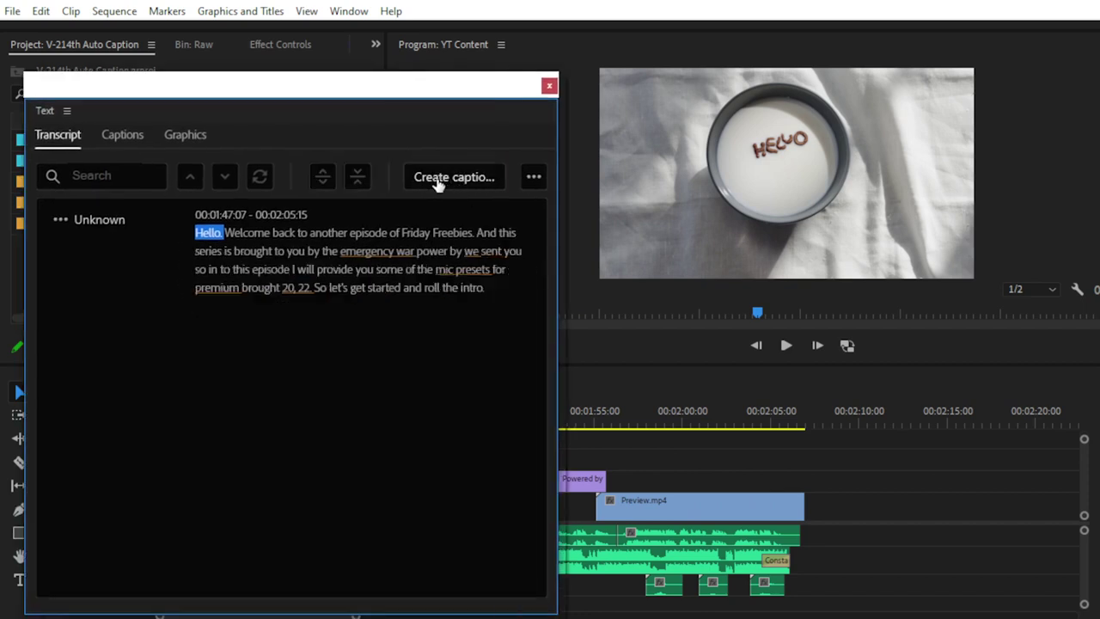
Step: Create captions from the transcript using the Subtitle default preset
left_click(449, 177)
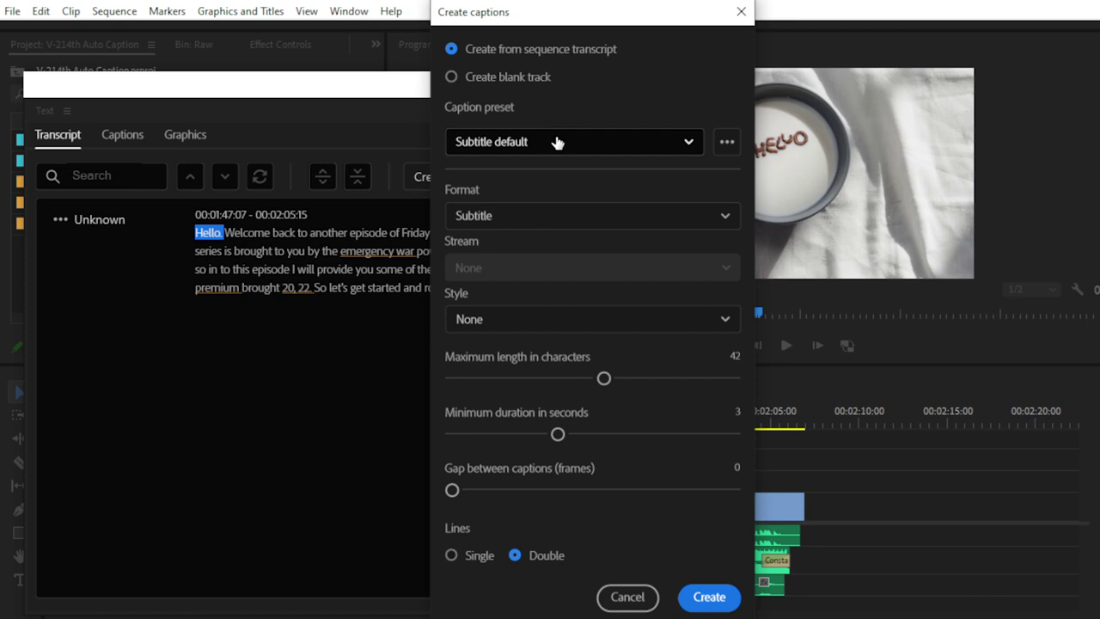
left_click(572, 145)
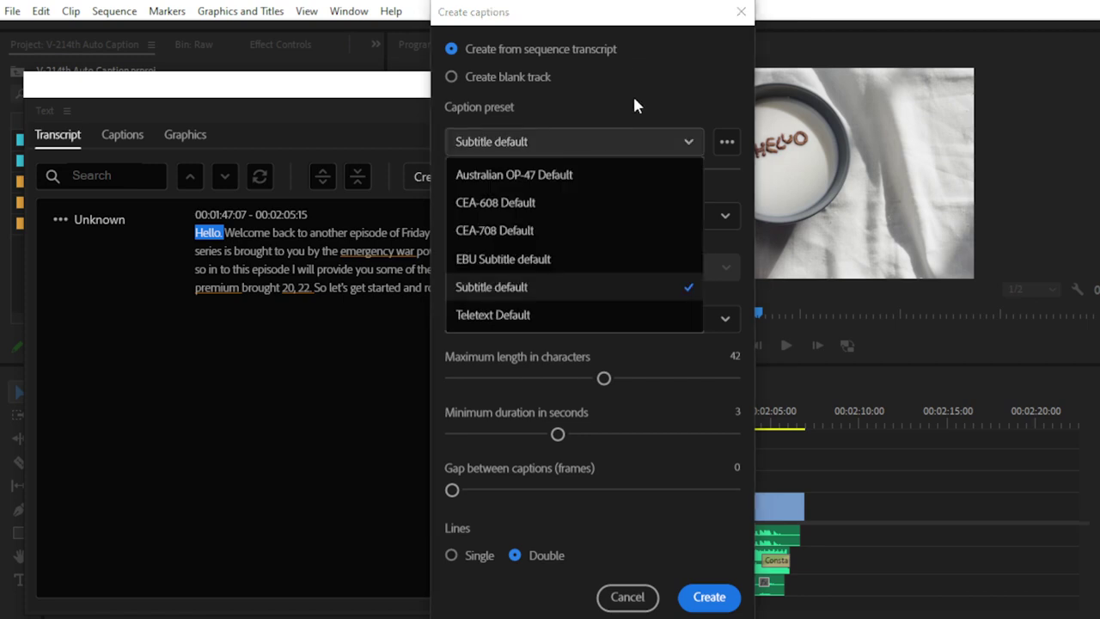
left_click(523, 288)
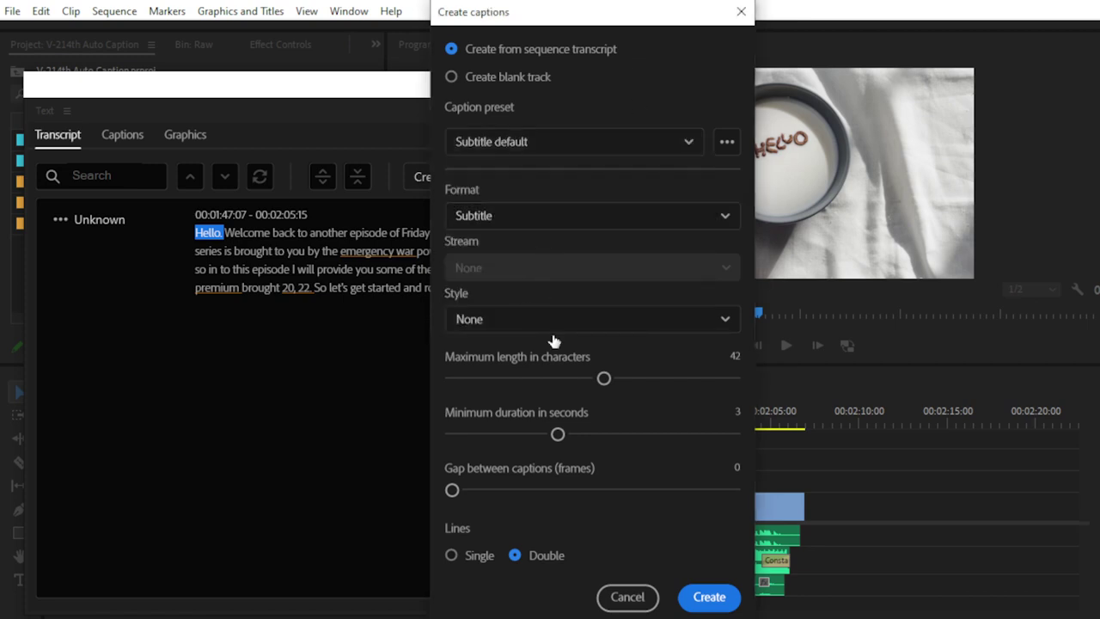
left_click(710, 597)
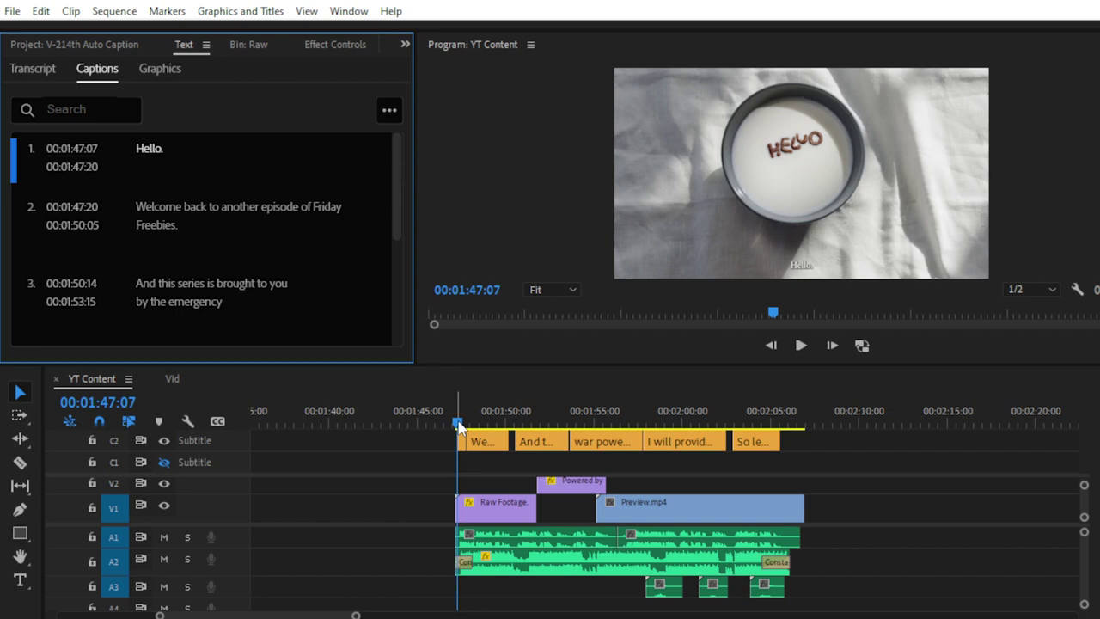
Step: Toggle panel maximizing with the ` key, leaving the program monitor filling the window
key("grave")
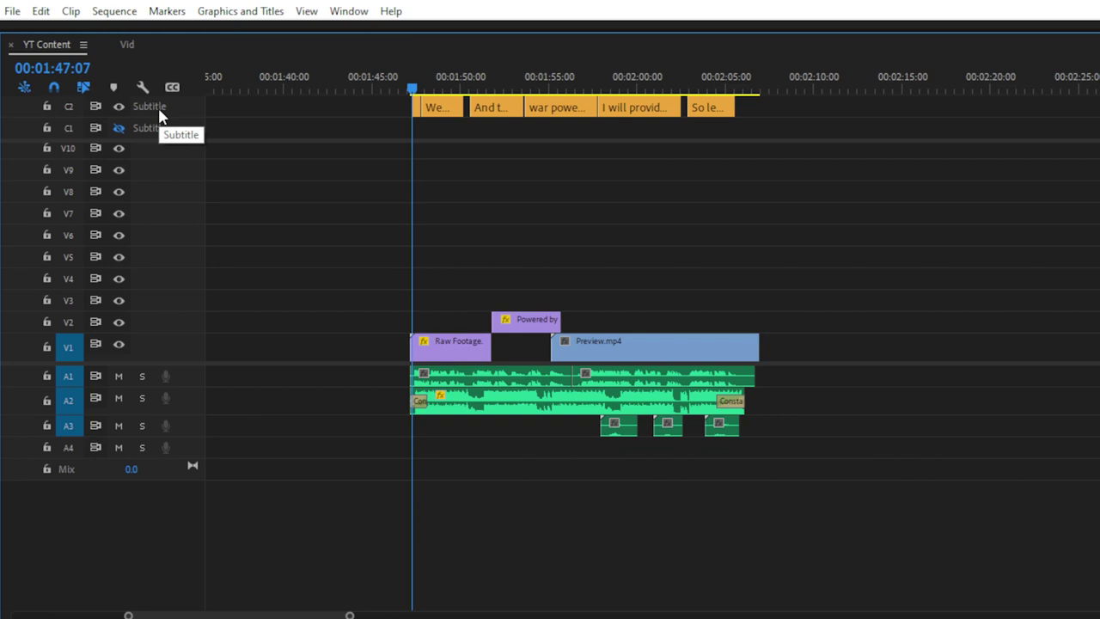
key("grave")
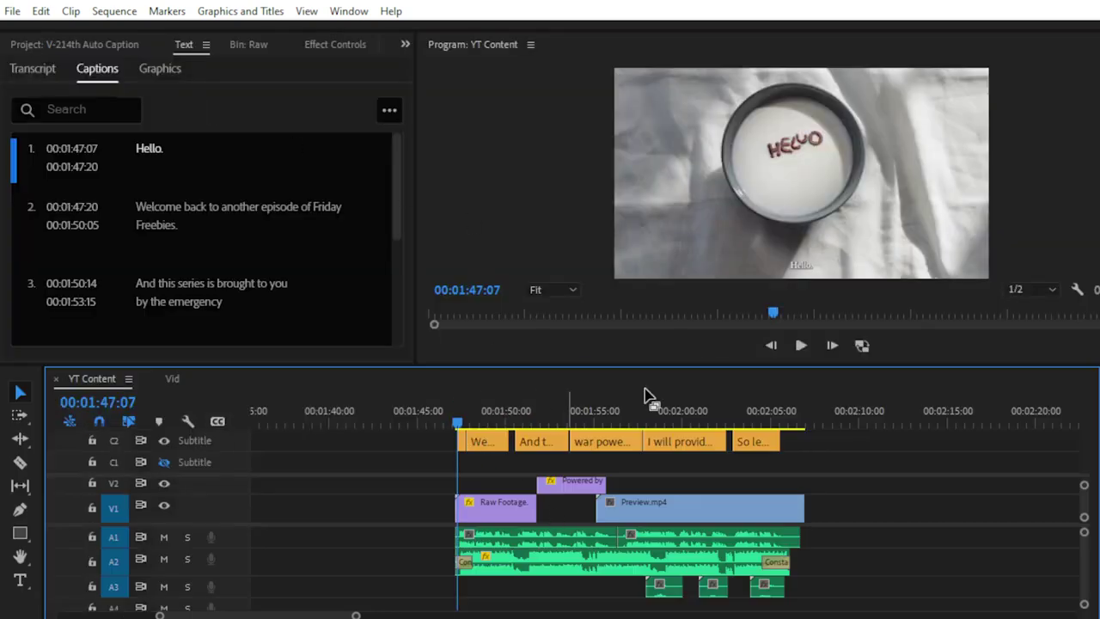
key("grave")
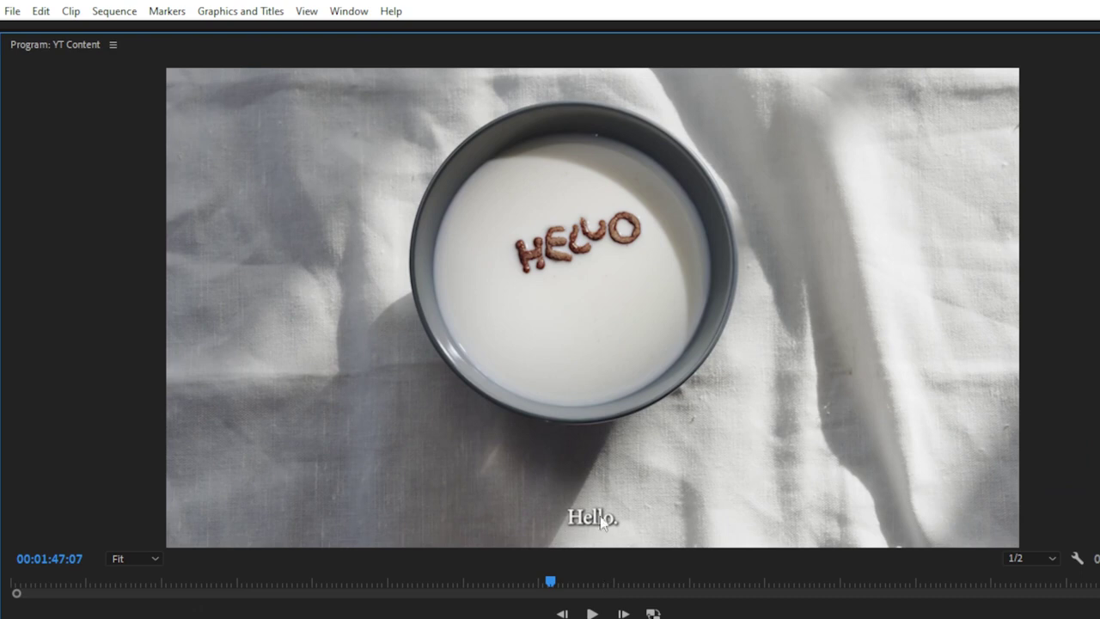
Step: Play the captions in the maximized Program Monitor, then restore the standard layout
key("space")
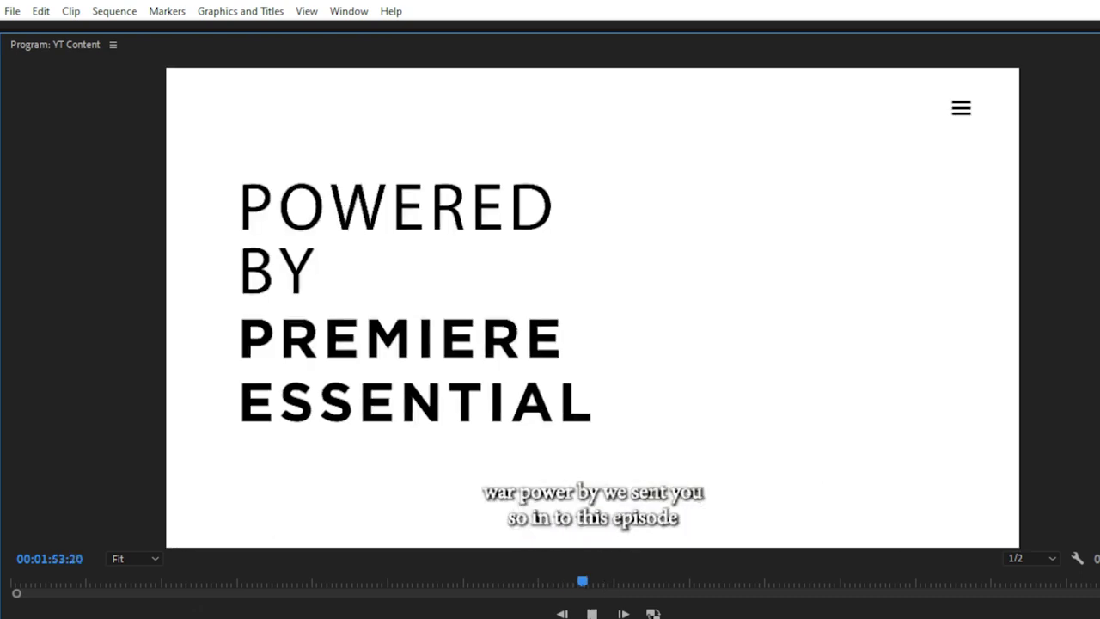
key("grave")
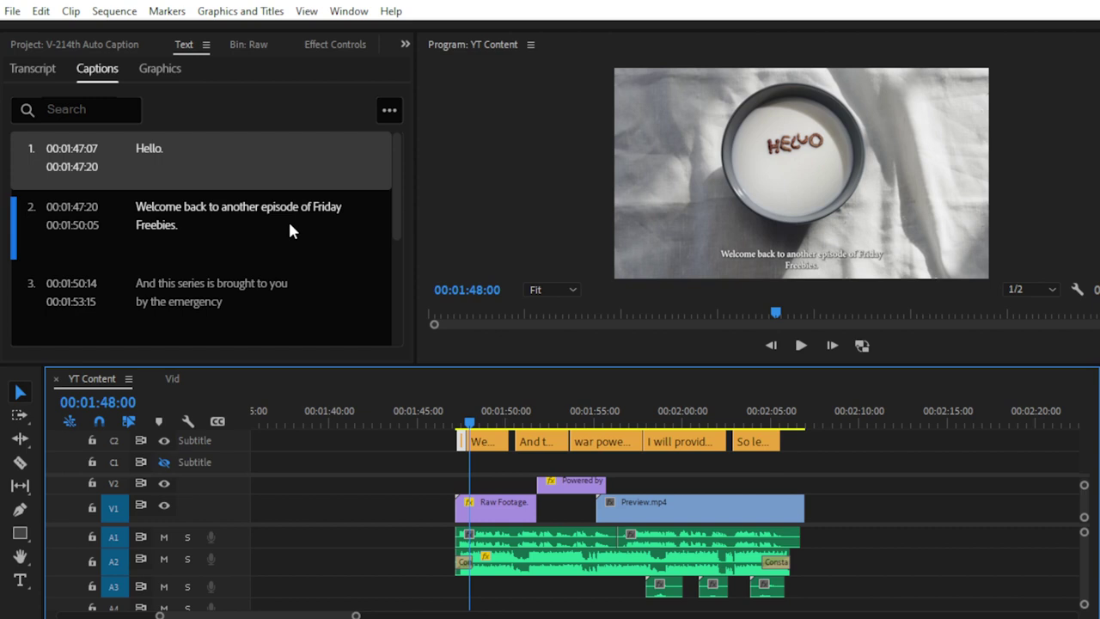
Step: Open caption 3 for editing and select its leading word 'And'
double_click(204, 230)
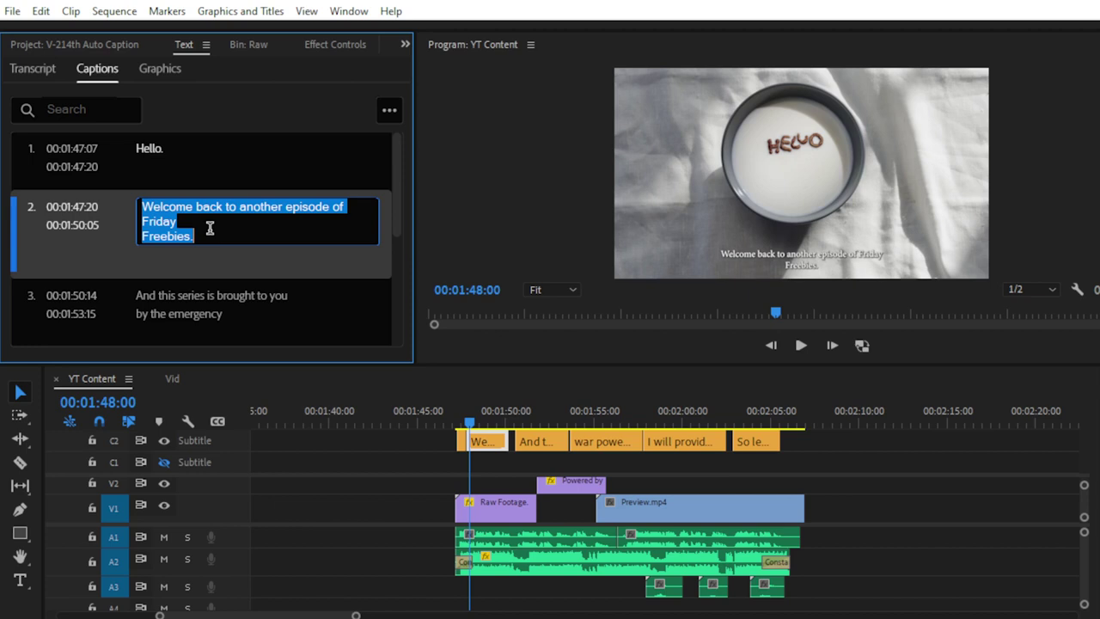
scroll(258, 224, "down", 2)
left_click(252, 197)
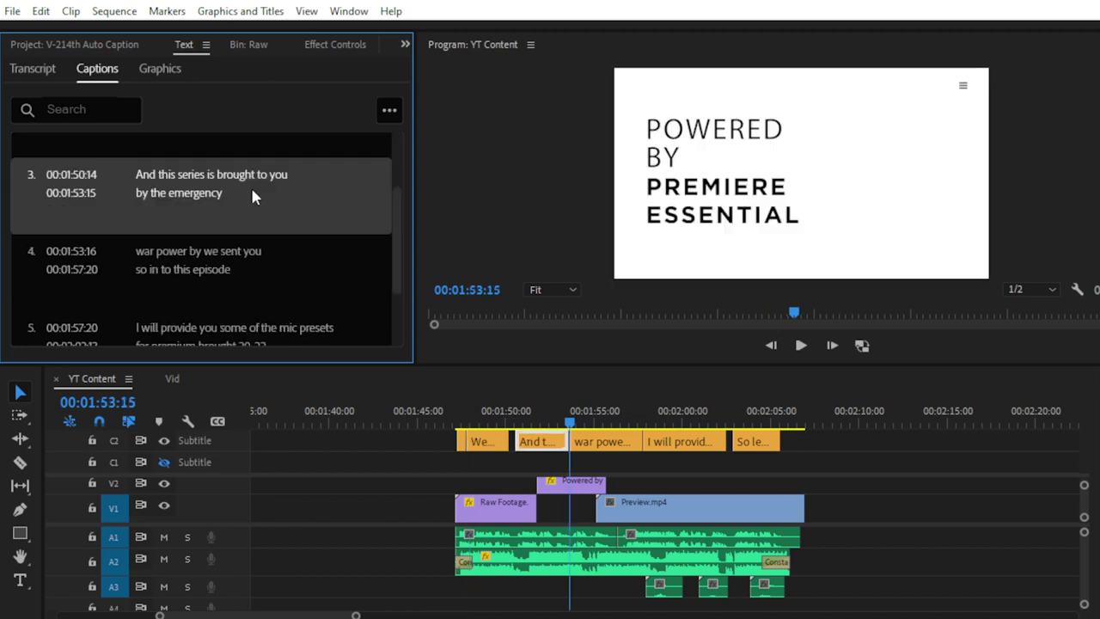
double_click(247, 196)
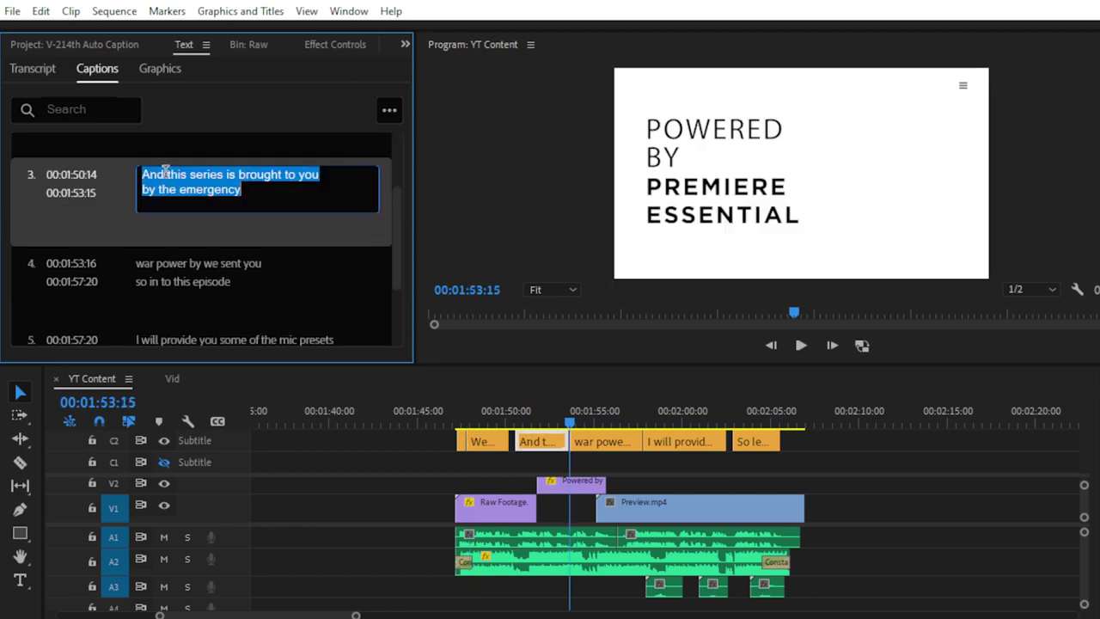
left_click(165, 172)
double_click(154, 173)
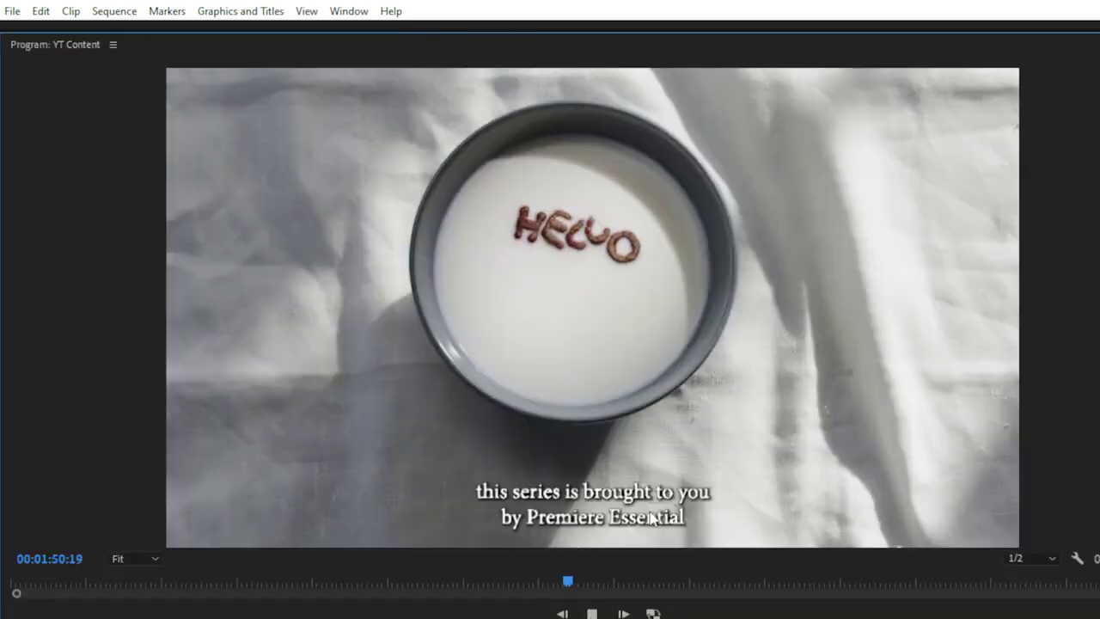
key("space")
key("grave")
Step: Remove the line break so caption 3 sits on a single line
scroll(279, 221, "down", 1)
double_click(134, 190)
left_click(294, 171)
key("Delete")
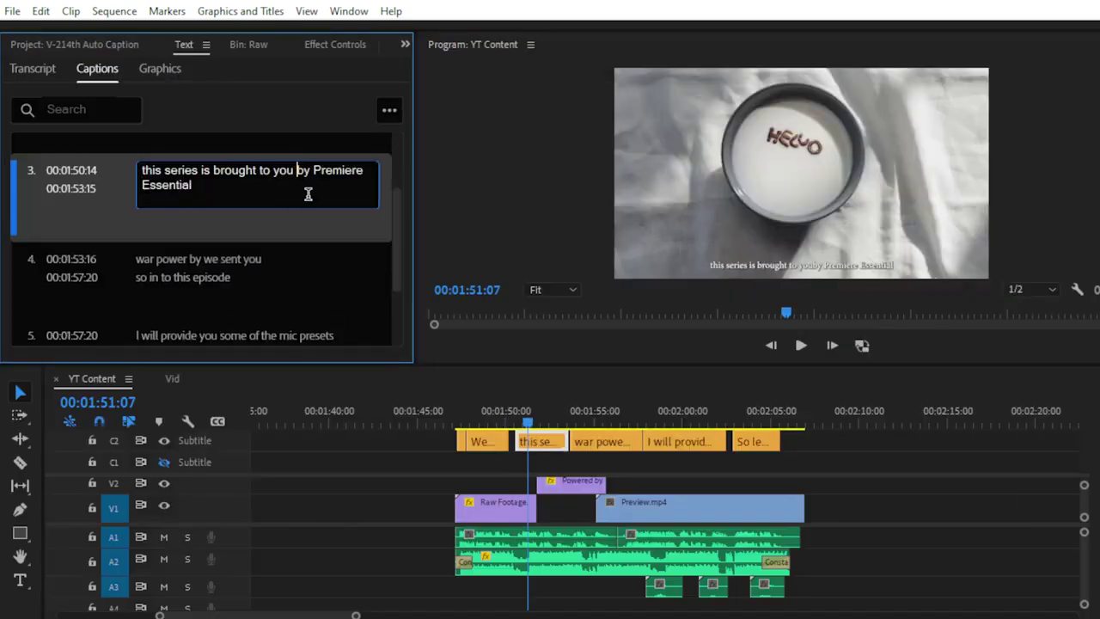
Step: Reselect caption 3 and play it back from near its end to check it
left_click(243, 254)
left_click(250, 203)
left_click(560, 420)
key("space")
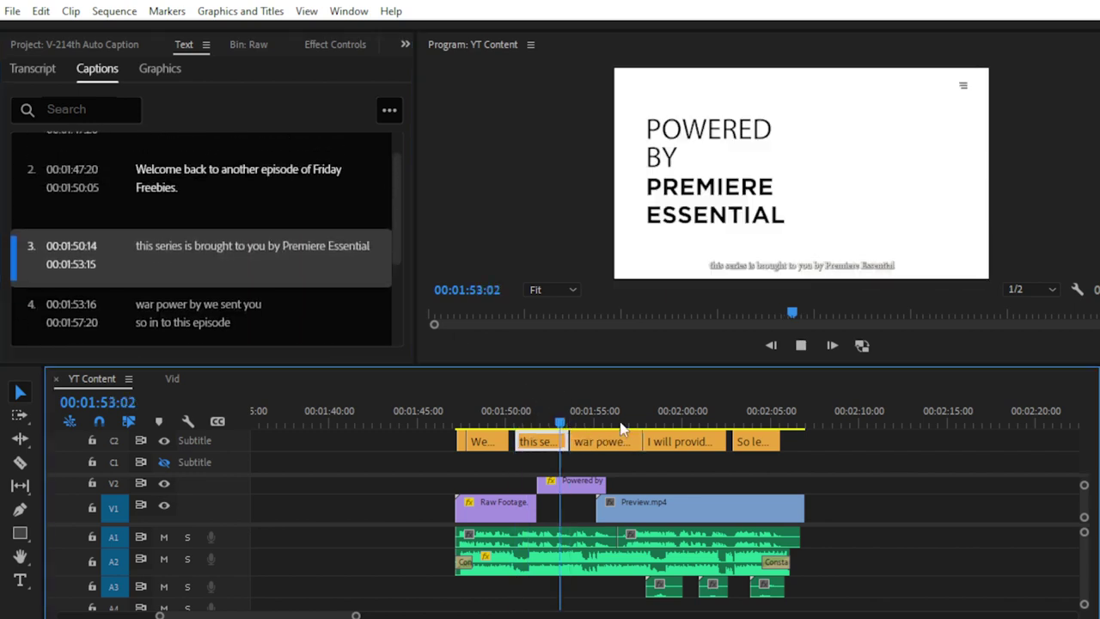
Step: Change caption 4's 'war power by' to 'or powered by Premiere Essential' and play it back
left_click(606, 442)
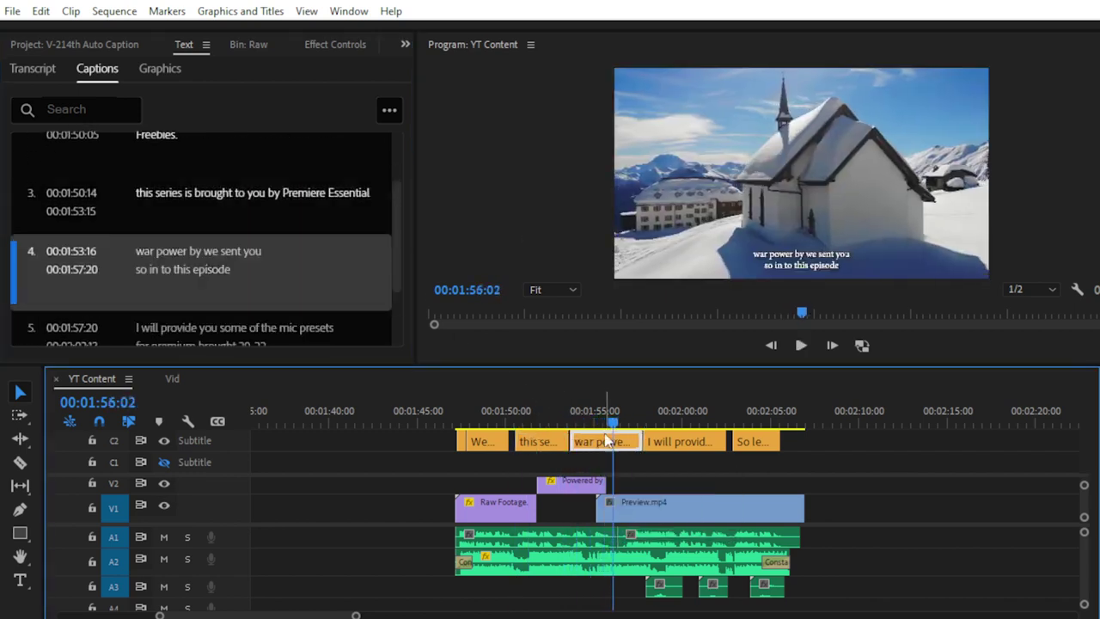
left_click(134, 249)
double_click(134, 249)
left_click_drag(164, 243, 127, 243)
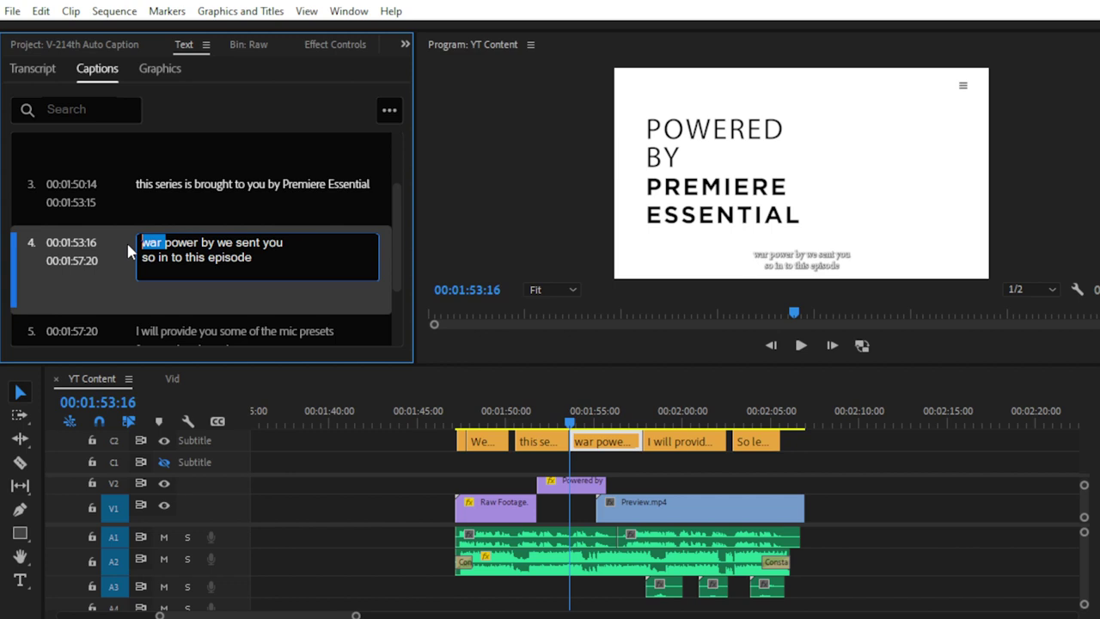
type("ower")
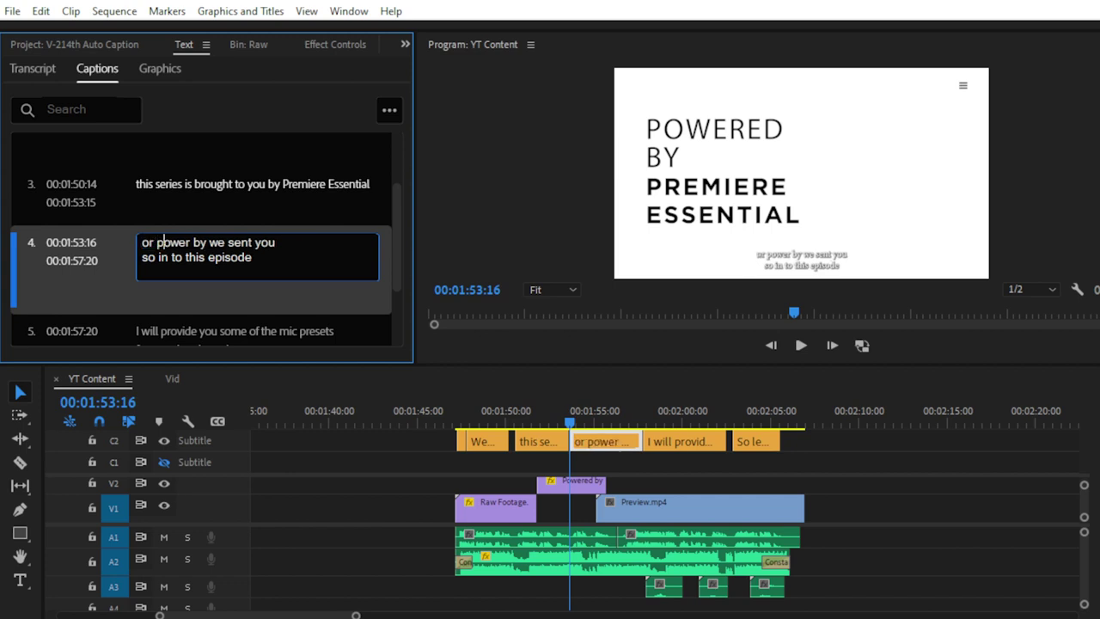
type("ed")
left_click(224, 243)
type("Premiere Essential")
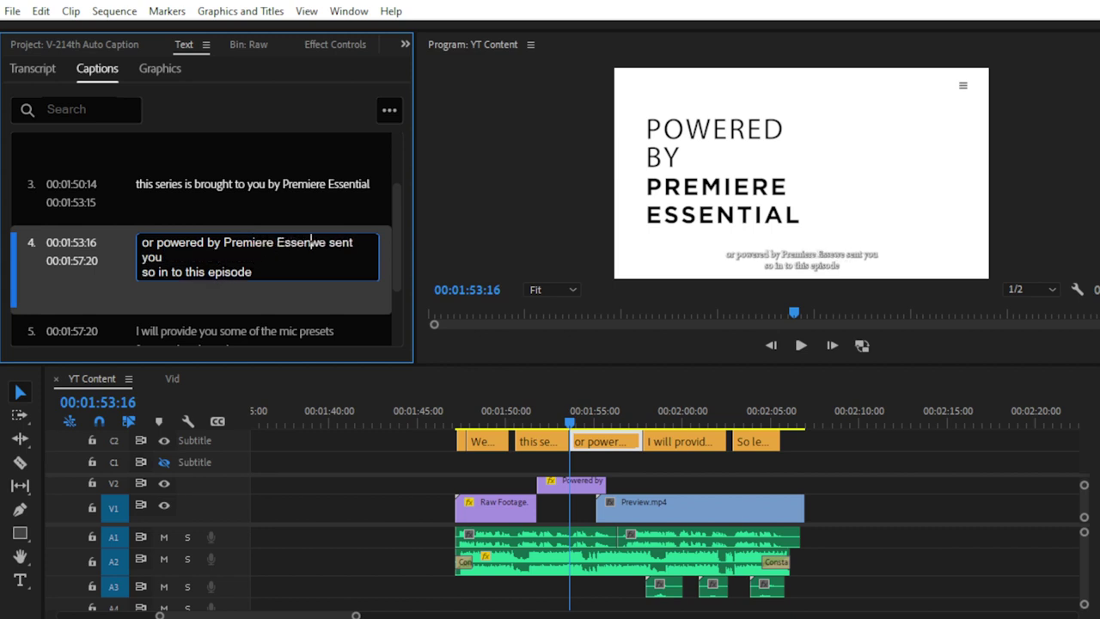
left_click(573, 427)
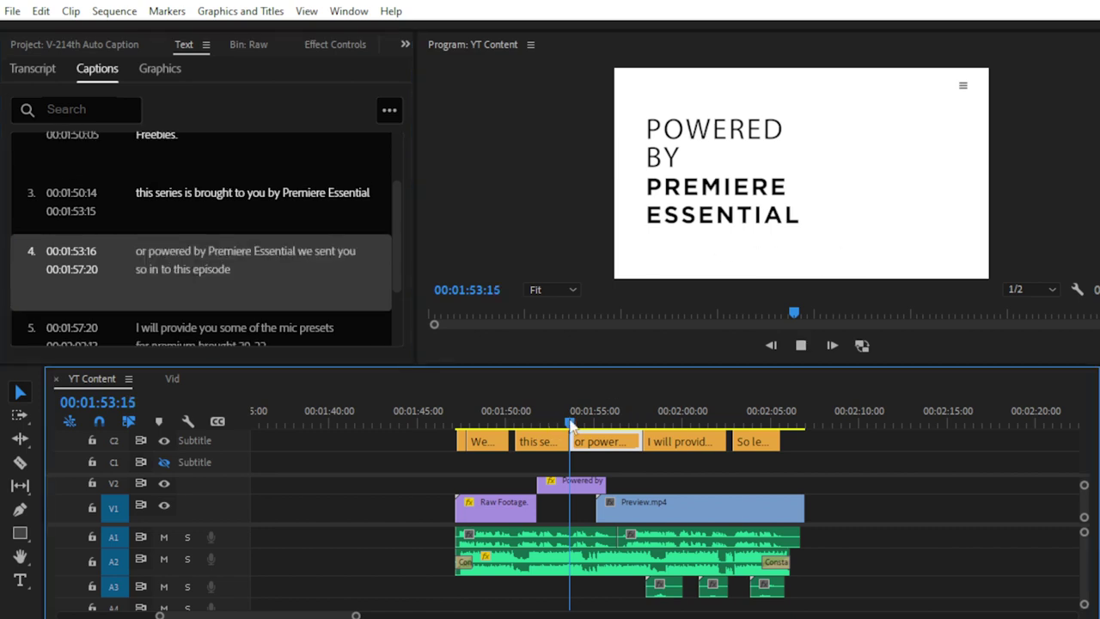
key("space")
Step: Delete the leftover 'we sent you so in to this episode' and replay caption 4
double_click(215, 262)
left_click_drag(251, 280, 143, 266)
key("BackSpace")
key("BackSpace")
key("BackSpace")
key("BackSpace")
key("BackSpace")
key("BackSpace")
key("BackSpace")
key("BackSpace")
key("BackSpace")
key("BackSpace")
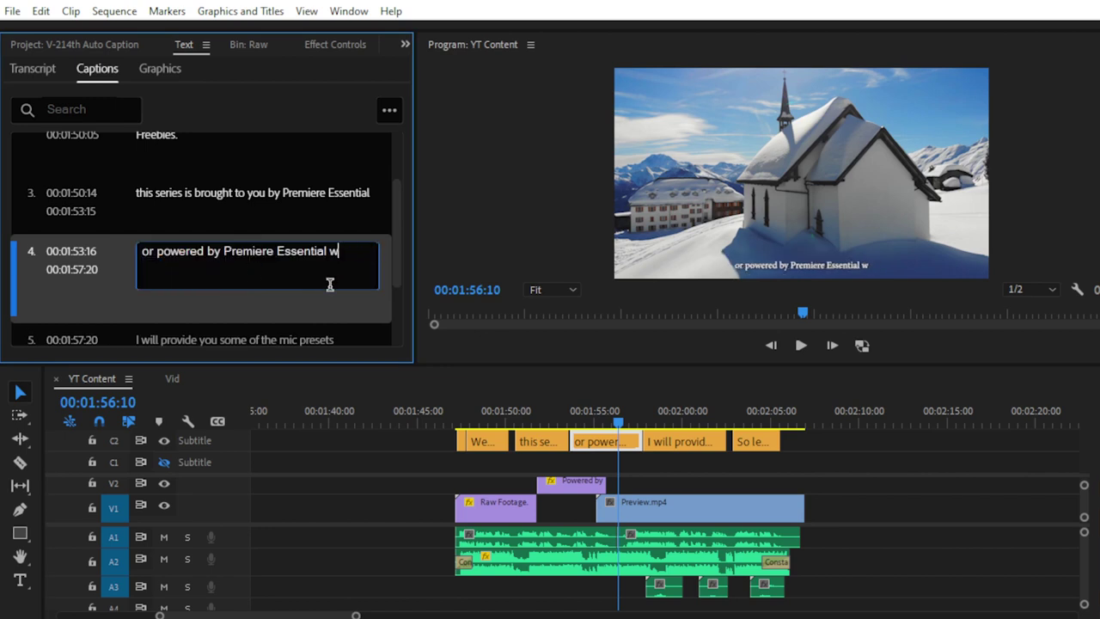
left_click(544, 433)
left_click(565, 419)
key("space")
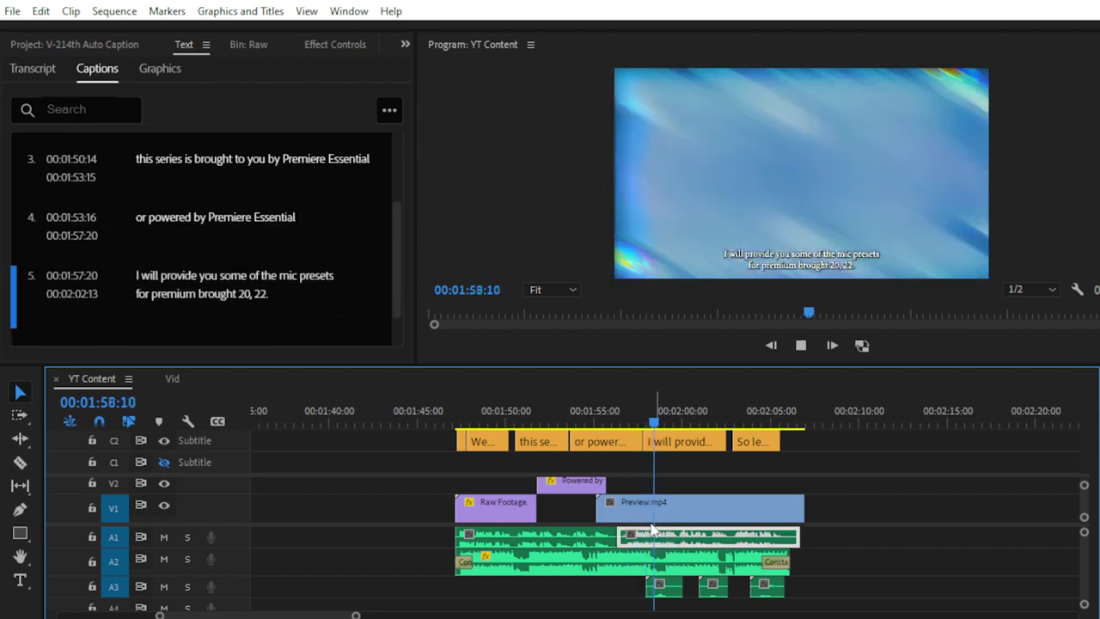
Step: Insert 'So in today's episode ' before 'I' in caption 5, fixing the 'episose' typo
double_click(221, 271)
left_click(142, 268)
type("So in to")
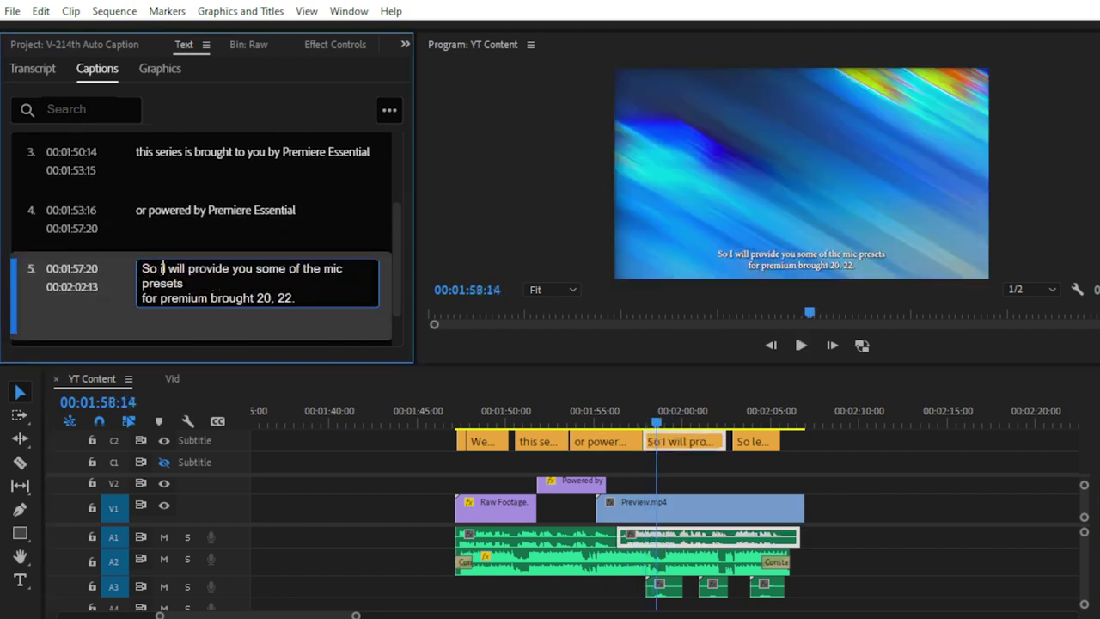
type("day's episose")
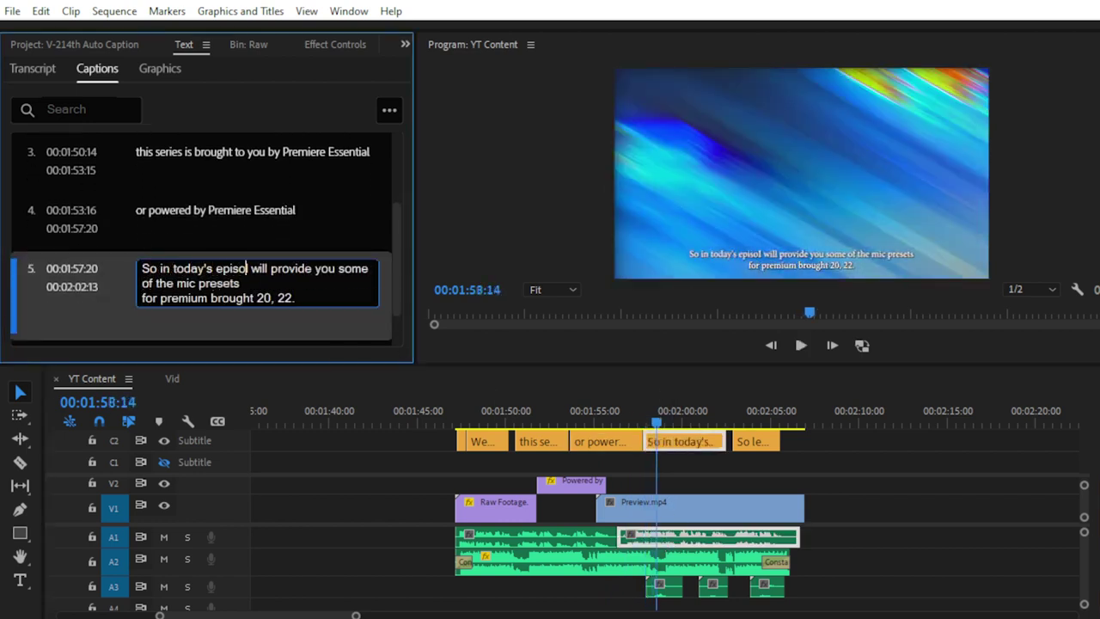
key("BackSpace")
key("BackSpace")
type("de")
left_click(458, 423)
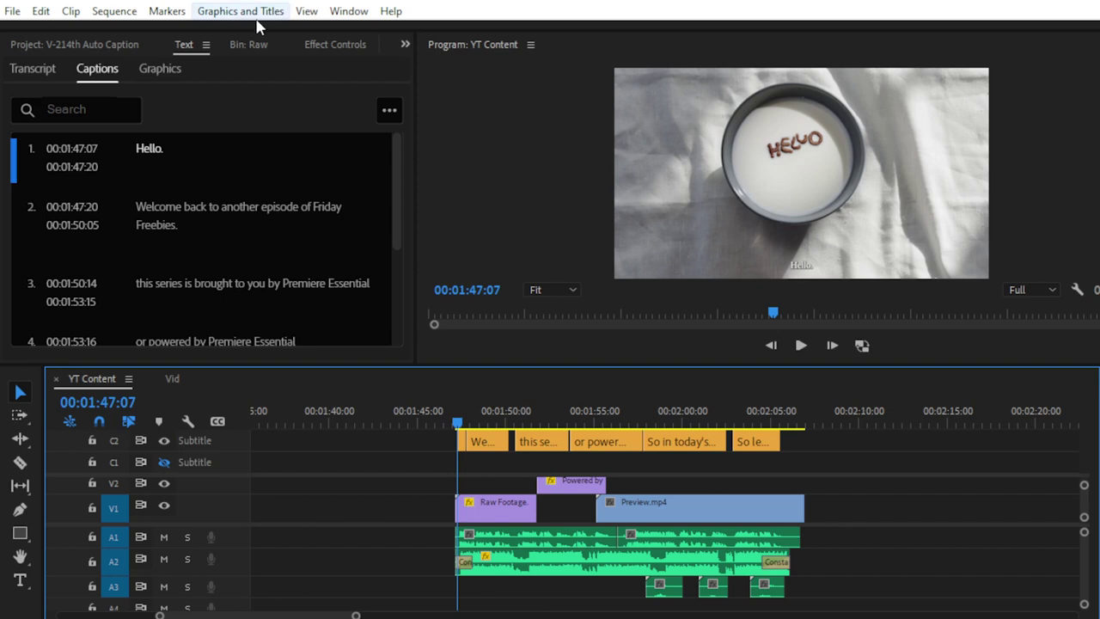
Step: Show Essential Graphics for the 'Hello.' caption on C2 and widen the Program Monitor
left_click(355, 13)
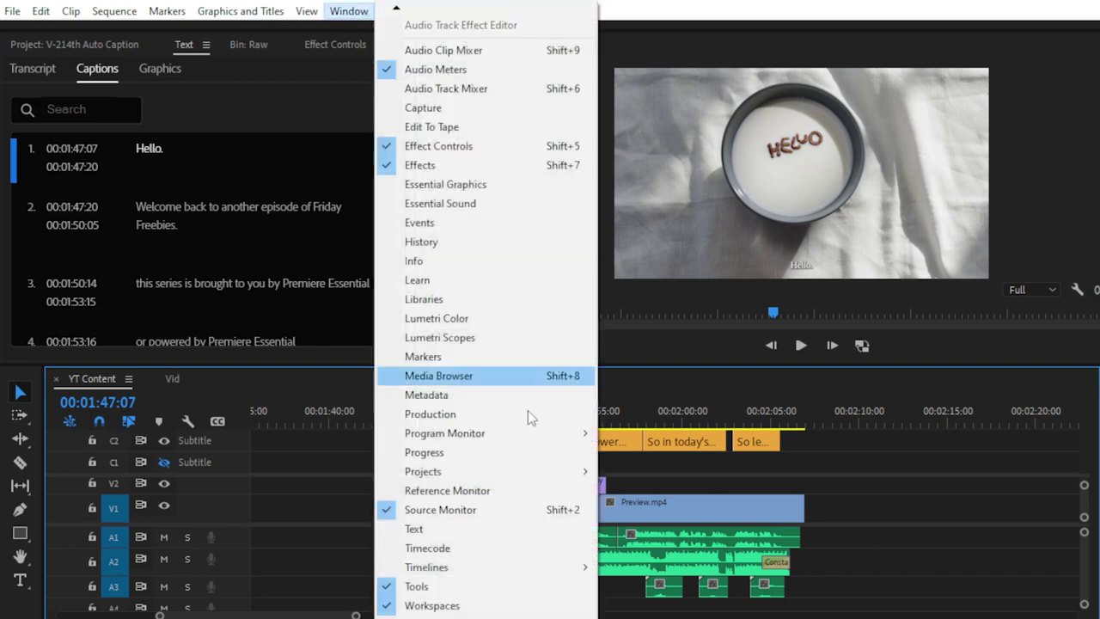
left_click(451, 183)
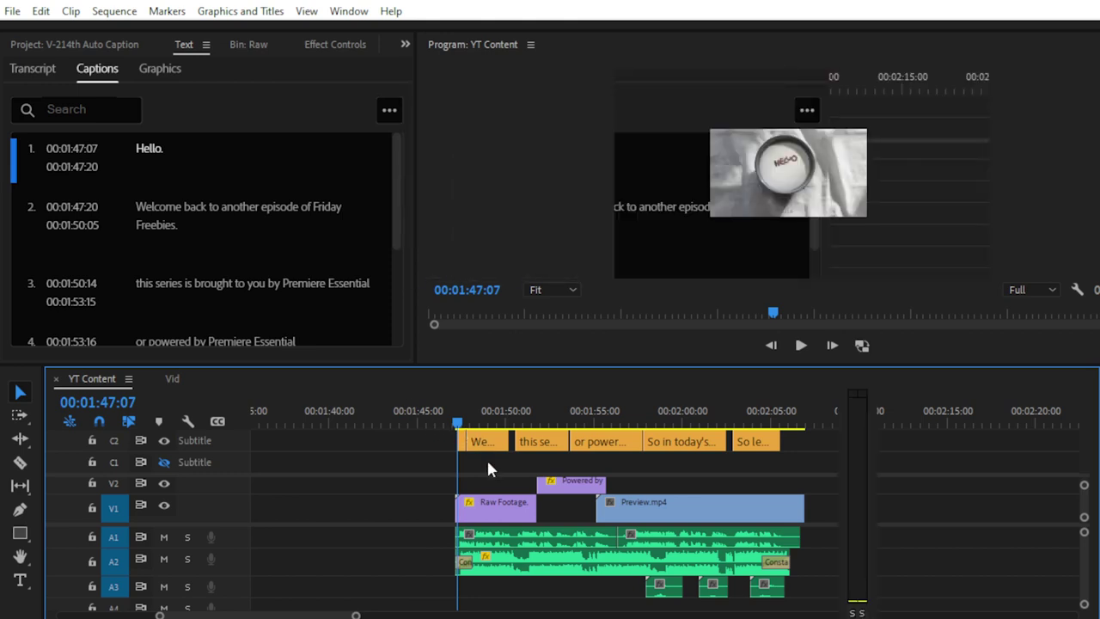
scroll(485, 452, "up", 4)
left_click(440, 443)
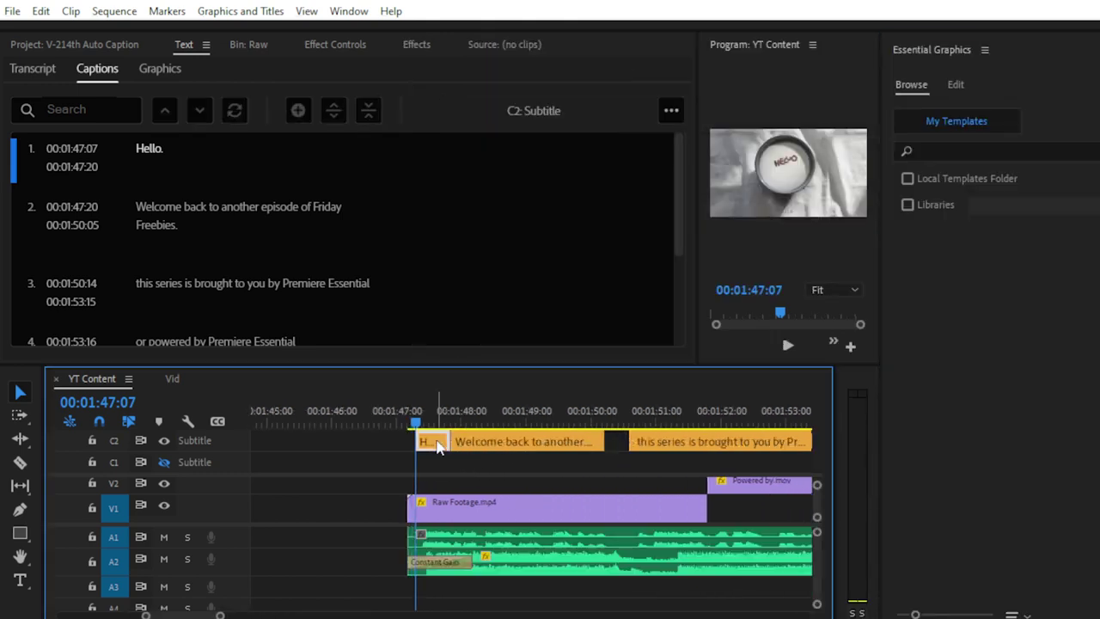
left_click_drag(696, 235, 294, 236)
scroll(1010, 395, "down", 3)
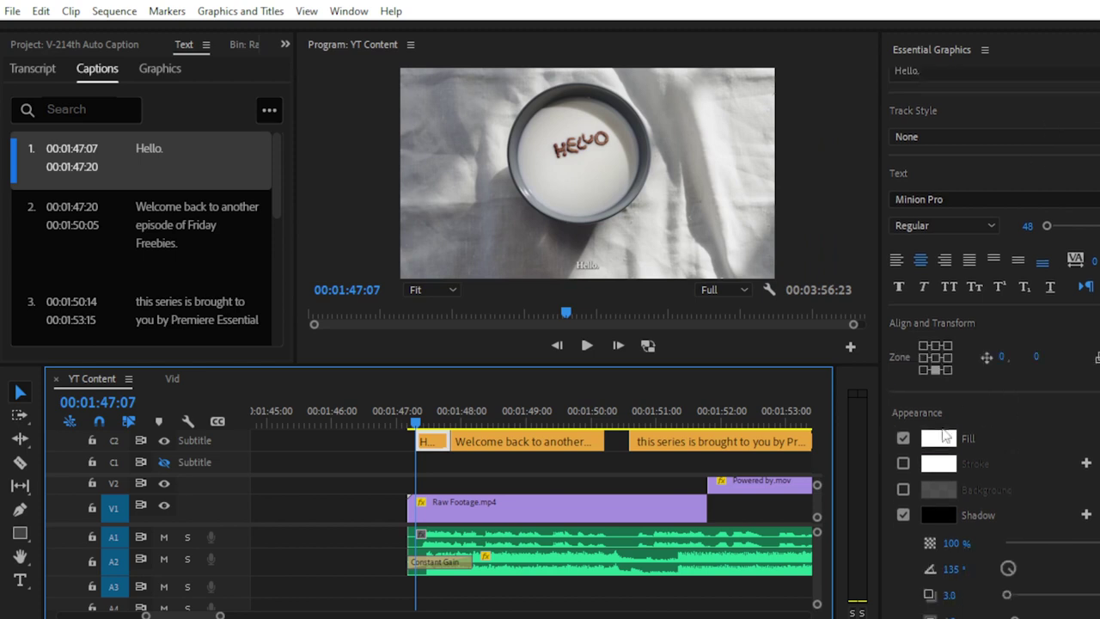
Step: Try a red caption fill, then enable a size-13 background on the 'Welcome back' caption
left_click(946, 439)
left_click(545, 322)
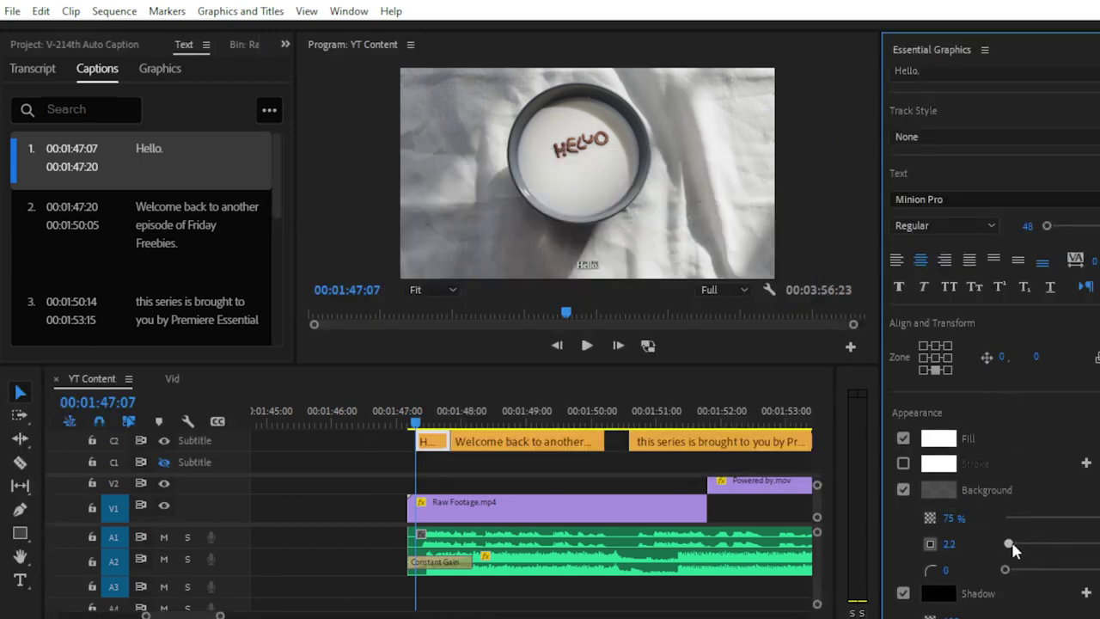
left_click(509, 442)
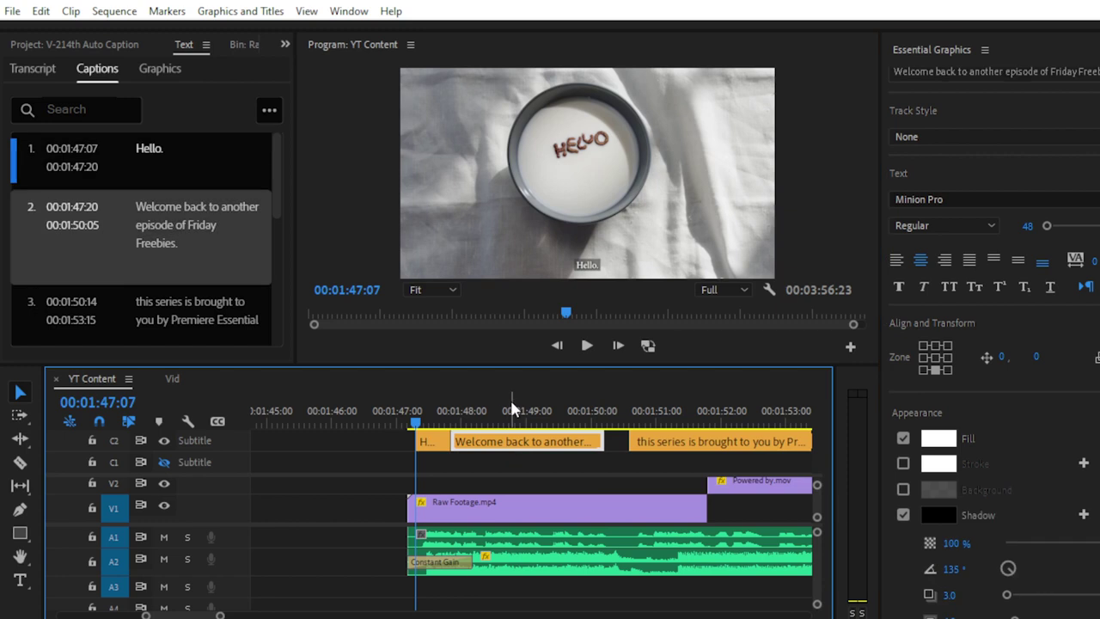
left_click(903, 488)
left_click(954, 543)
type("13")
key("Return")
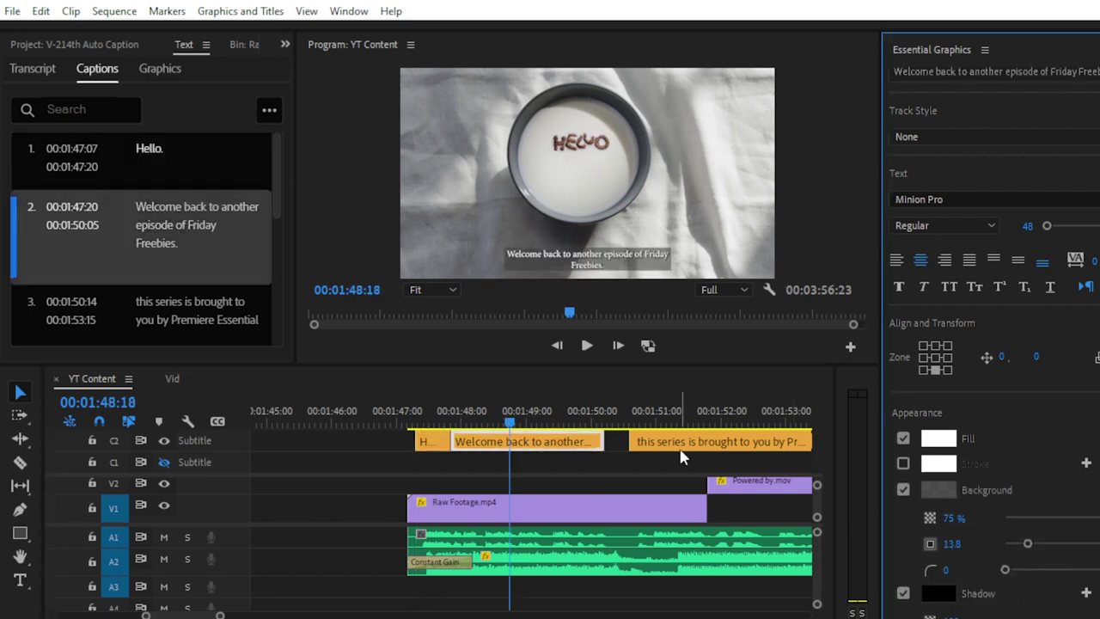
Step: Turn on caption 3's background box at size 13.8
left_click(684, 441)
left_click(902, 489)
left_click(902, 489)
left_click(967, 541)
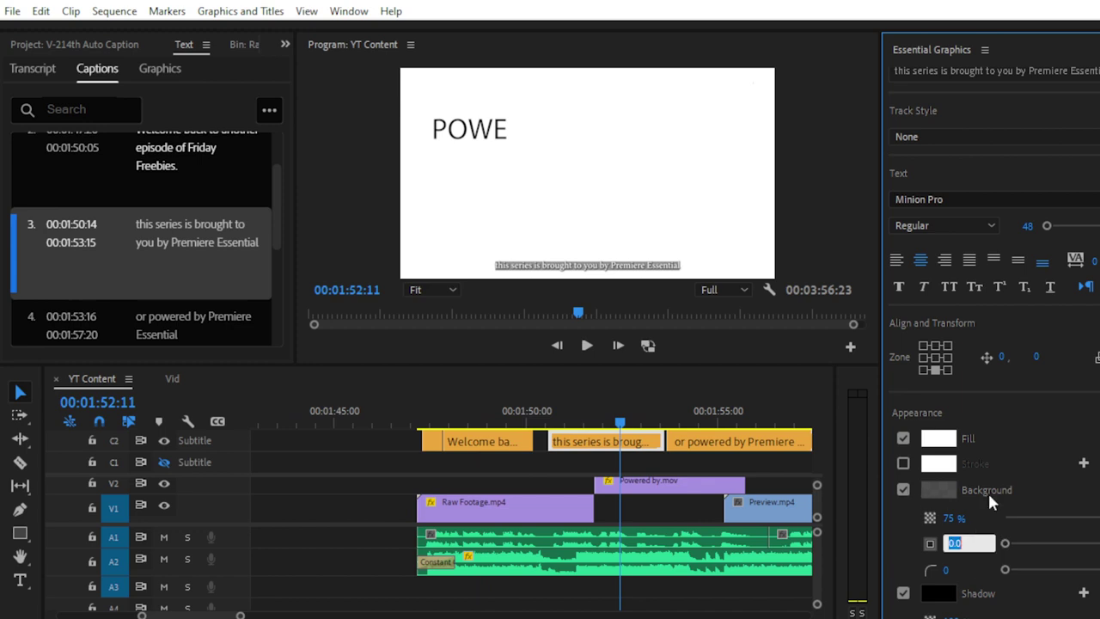
key("Return")
Step: Enable caption 4's background, then select caption 5 and the last caption clip
left_click(679, 441)
left_click(902, 489)
left_click(968, 541)
type("1")
key("Return")
left_click(801, 441)
scroll(967, 521, "down", 2)
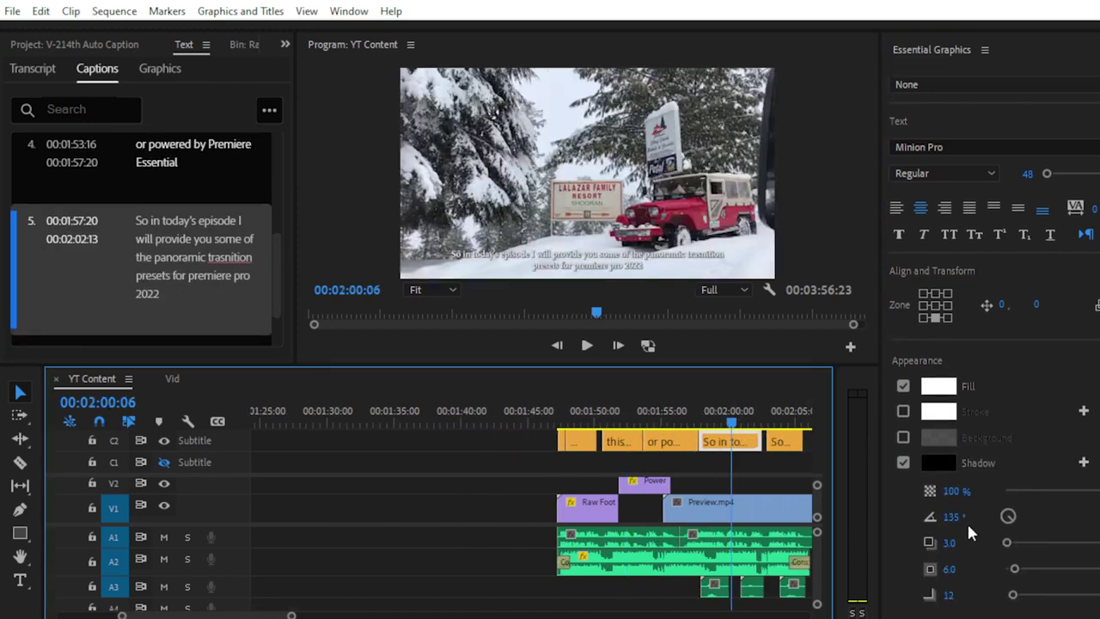
left_click(780, 441)
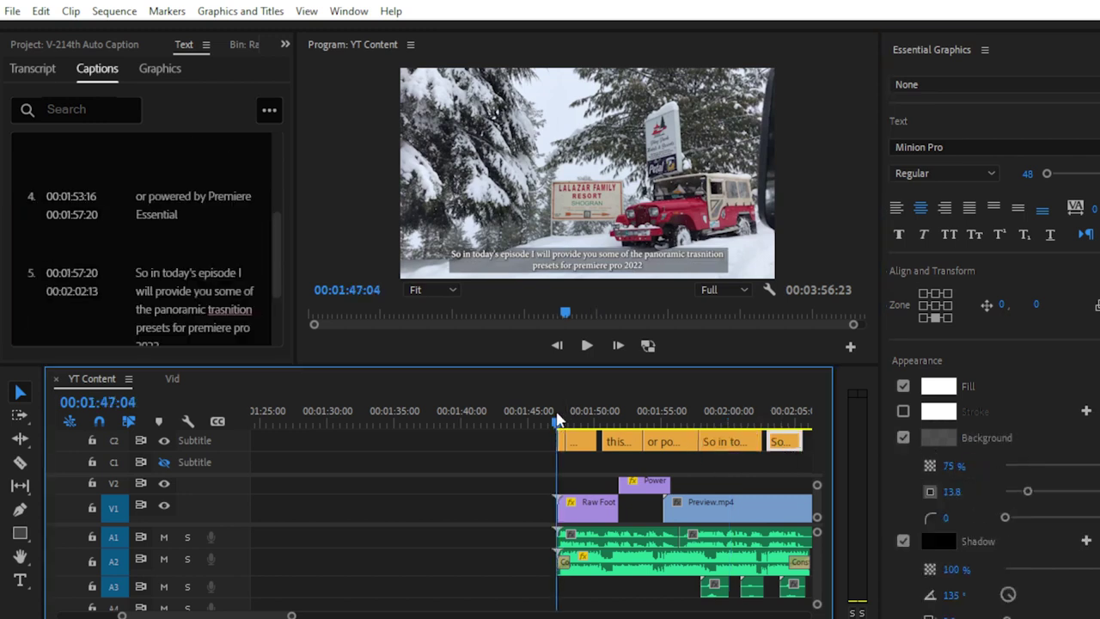
Step: Maximize the Program Monitor full-screen with ` and play the captioned sequence
key("grave")
key("grave")
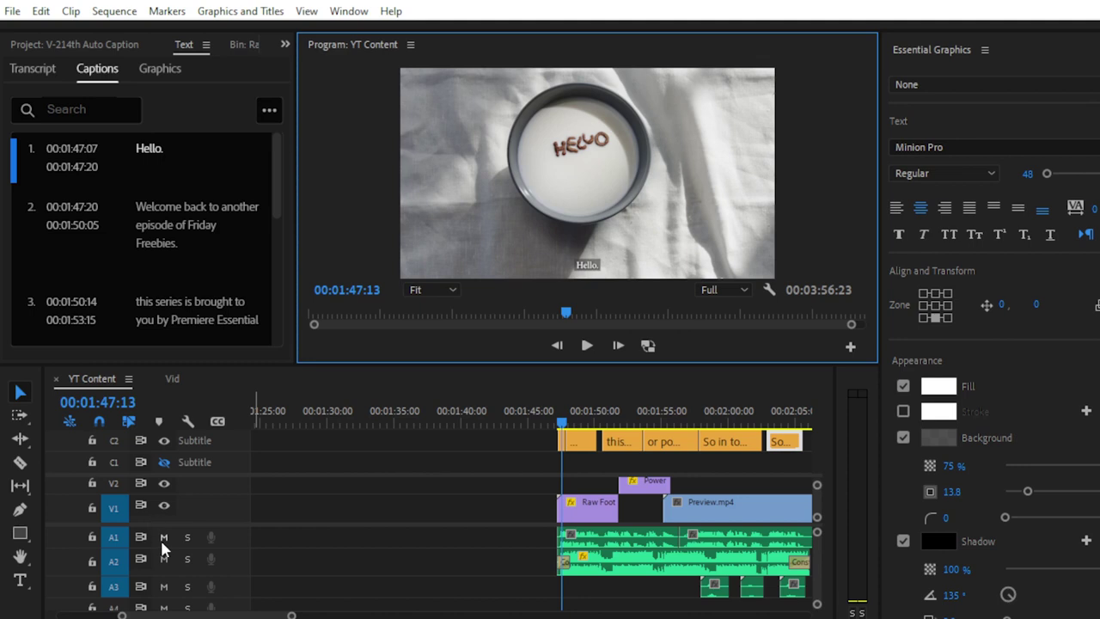
key("grave")
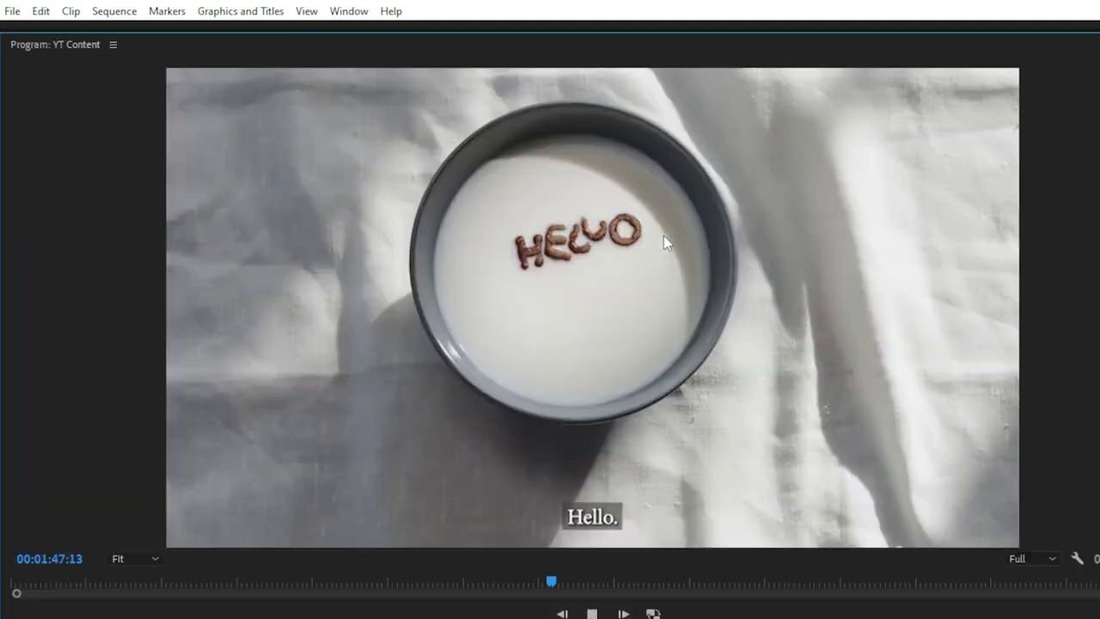
key("grave")
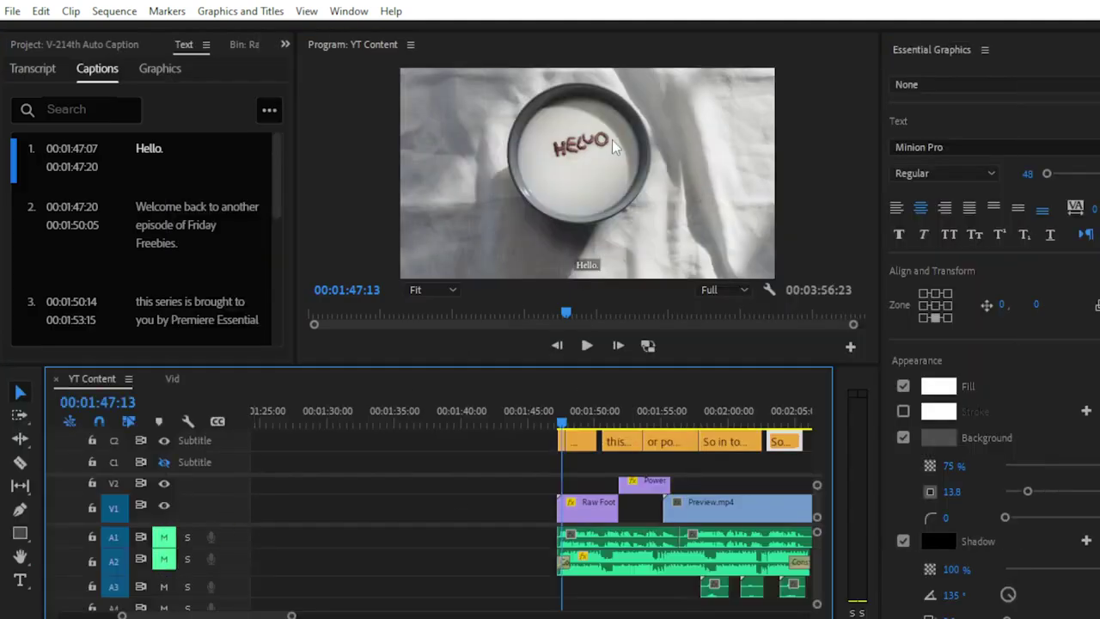
key("grave")
key("space")
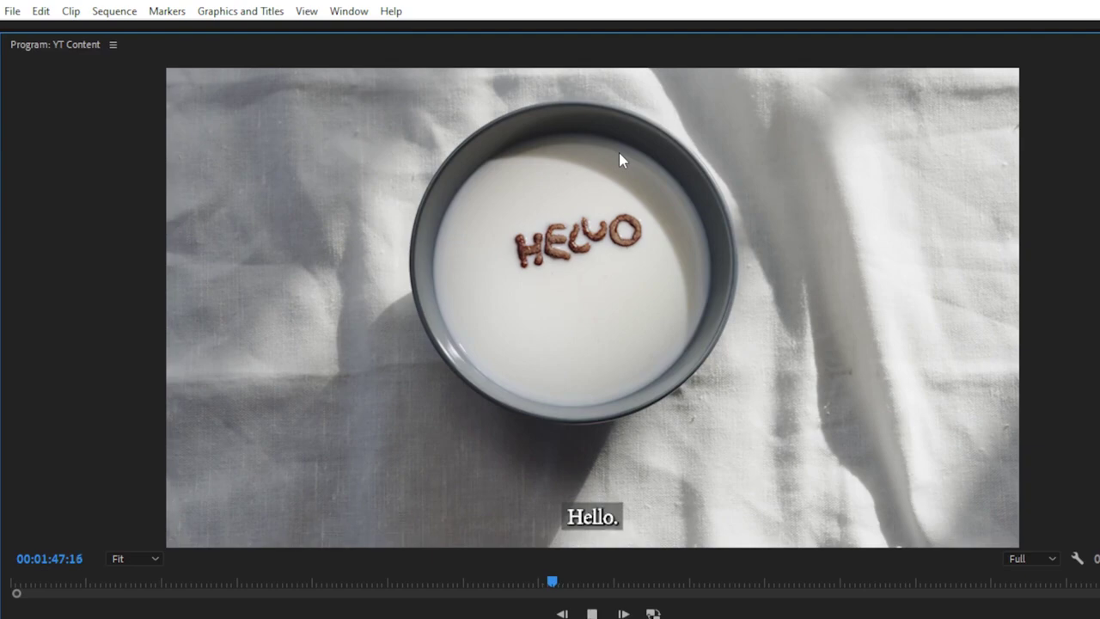